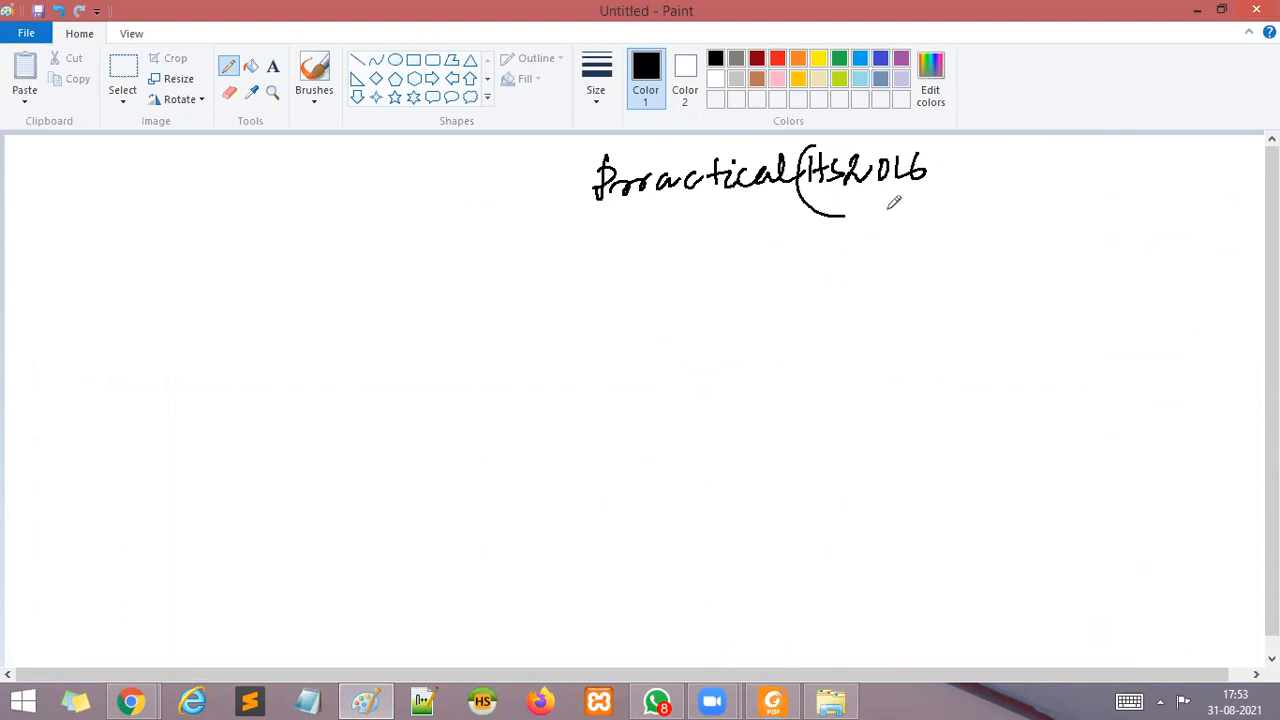
Close the bracket after HS2016 in the handwritten heading and write "Group:- B" beneath it.
{"action": "mouse_move", "coordinate": [936, 145]}
{"action": "left_mouse_down"}
{"action": "mouse_move", "coordinate": [946, 186]}
{"action": "mouse_move", "coordinate": [922, 205]}
{"action": "left_mouse_up"}
{"action": "mouse_move", "coordinate": [738, 208]}
{"action": "left_mouse_down"}
{"action": "mouse_move", "coordinate": [723, 235]}
{"action": "mouse_move", "coordinate": [748, 249]}
{"action": "mouse_move", "coordinate": [777, 226]}
{"action": "mouse_move", "coordinate": [815, 232]}
{"action": "mouse_move", "coordinate": [853, 214]}
{"action": "mouse_move", "coordinate": [848, 257]}
{"action": "mouse_move", "coordinate": [851, 233]}
{"action": "mouse_move", "coordinate": [934, 233]}
{"action": "left_mouse_up"}
{"action": "left_click", "coordinate": [872, 226]}
{"action": "left_click", "coordinate": [872, 238]}
{"action": "left_click_drag", "start_coordinate": [934, 212], "coordinate": [936, 237]}
Handwrite "Q. 2" below the group line, with the number 2 circled.
{"action": "left_click_drag", "start_coordinate": [698, 286], "coordinate": [682, 337]}
{"action": "left_click", "coordinate": [714, 310]}
{"action": "left_click_drag", "start_coordinate": [740, 292], "coordinate": [770, 314]}
{"action": "mouse_move", "coordinate": [768, 282]}
{"action": "left_mouse_down"}
{"action": "mouse_move", "coordinate": [730, 310]}
{"action": "mouse_move", "coordinate": [755, 296]}
{"action": "left_mouse_up"}
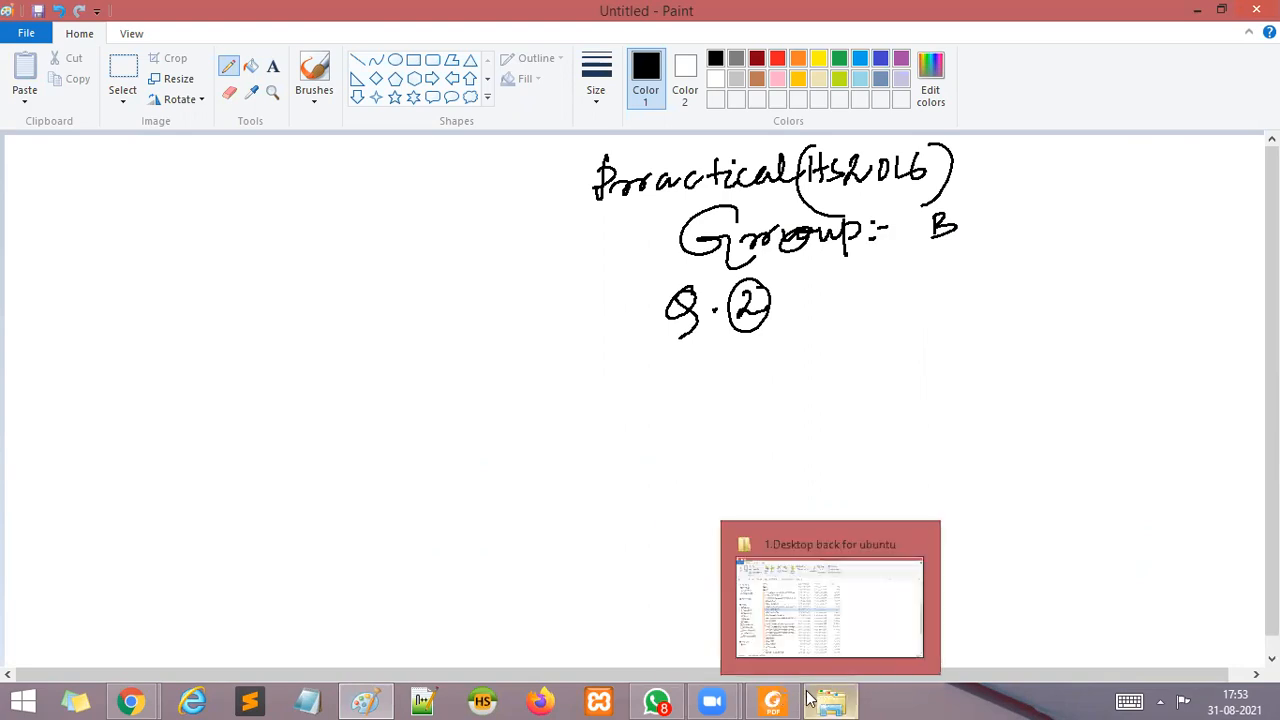
Read question 2 in COMA 2015 TO 2017.pdf in Foxit Reader and return to the desktop.
{"action": "left_click", "coordinate": [774, 700]}
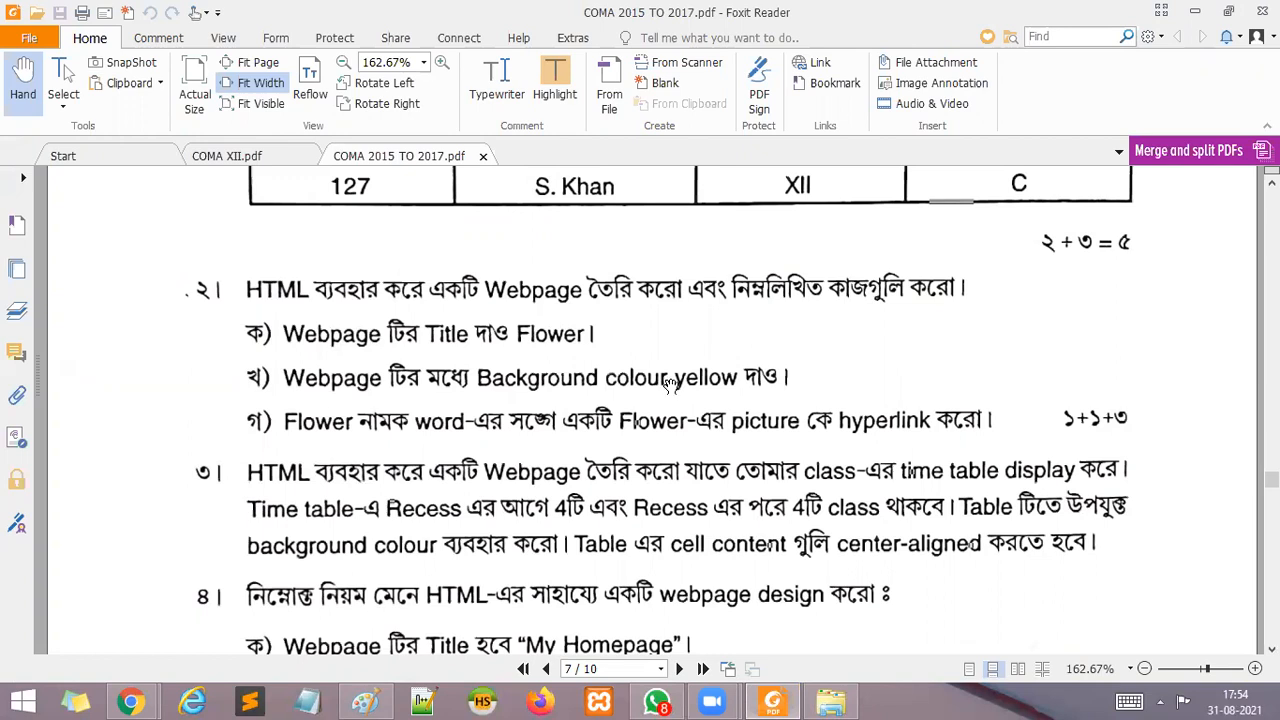
{"action": "left_click", "coordinate": [1195, 11]}
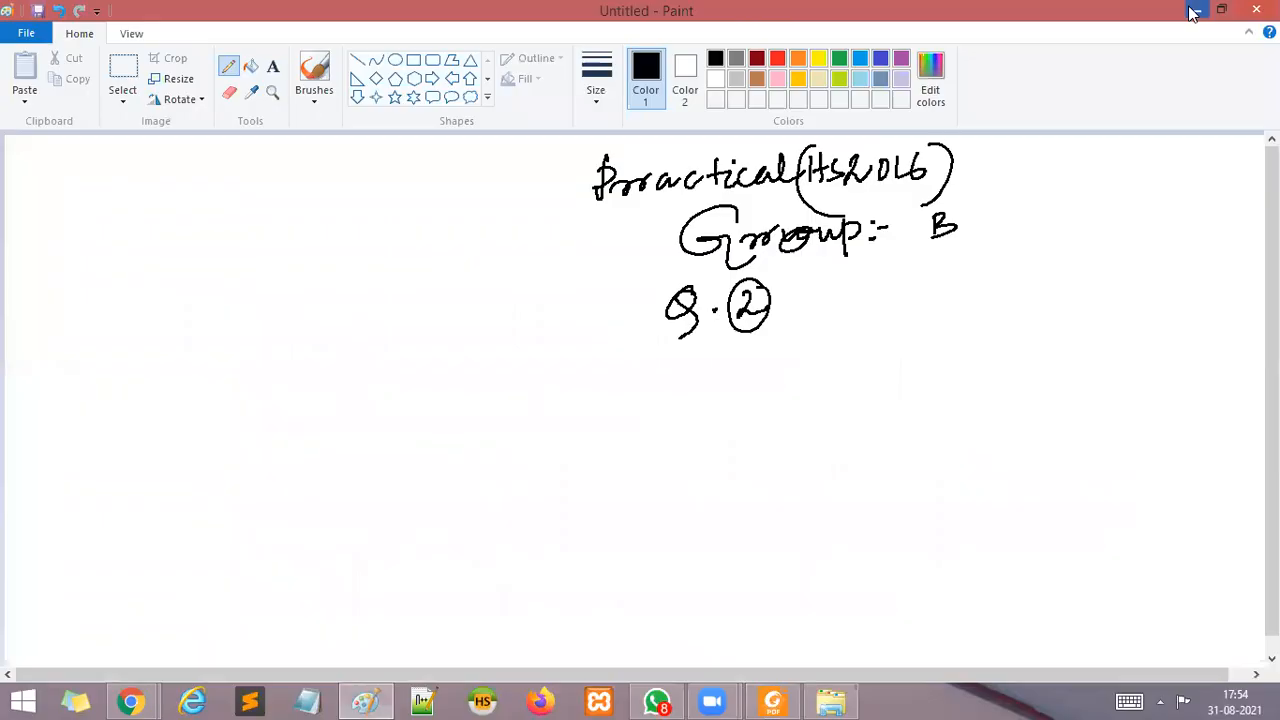
{"action": "left_click", "coordinate": [1168, 11]}
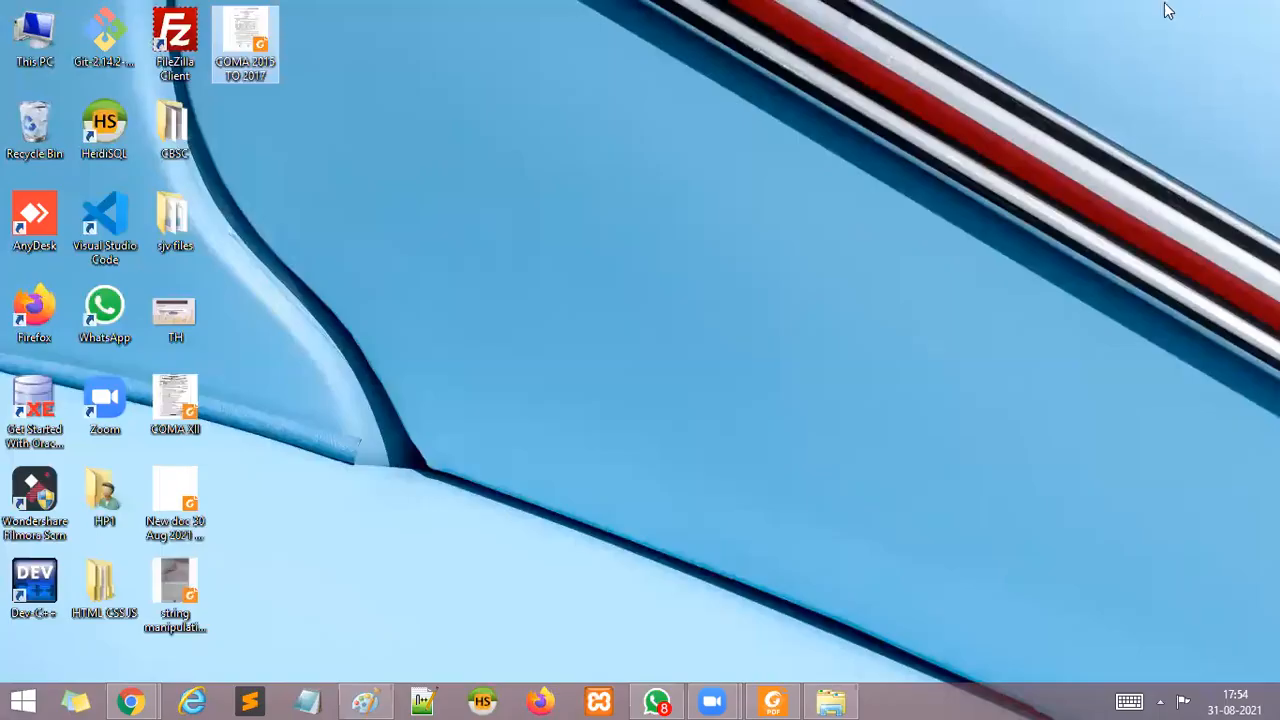
Create a desktop folder named HS 2016 PRAC.
{"action": "right_click", "coordinate": [253, 106]}
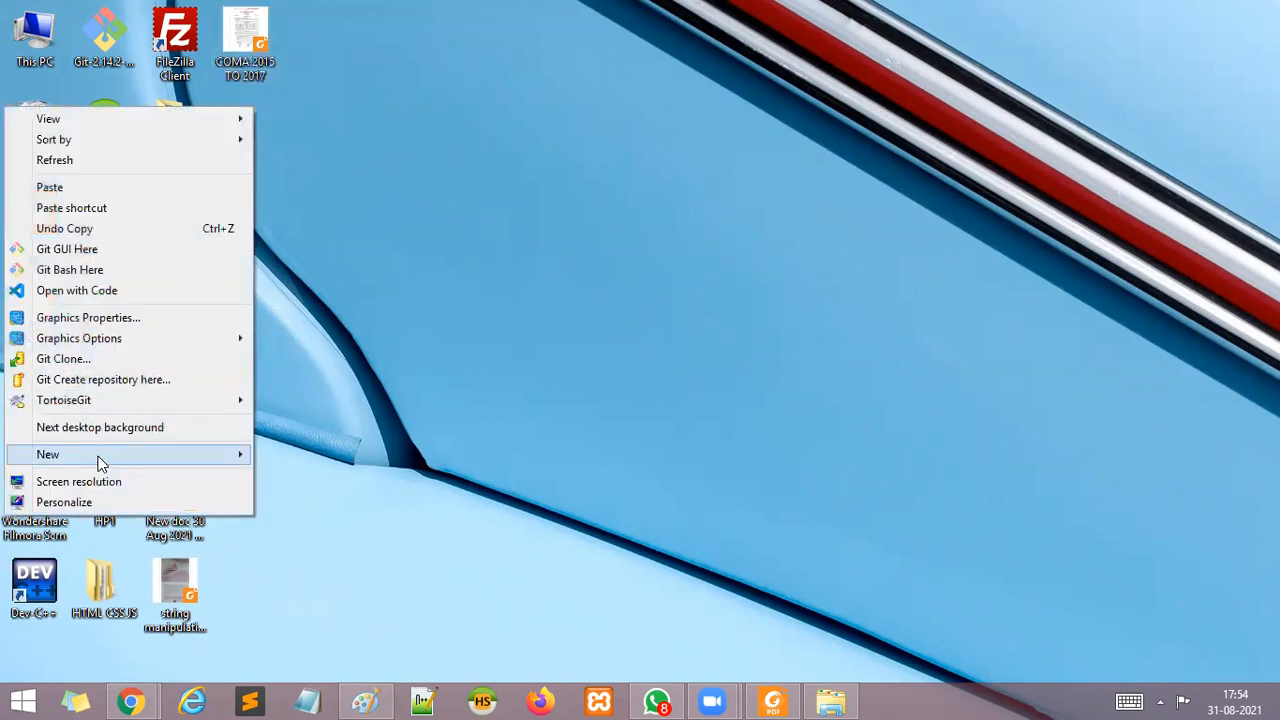
{"action": "mouse_move", "coordinate": [98, 460]}
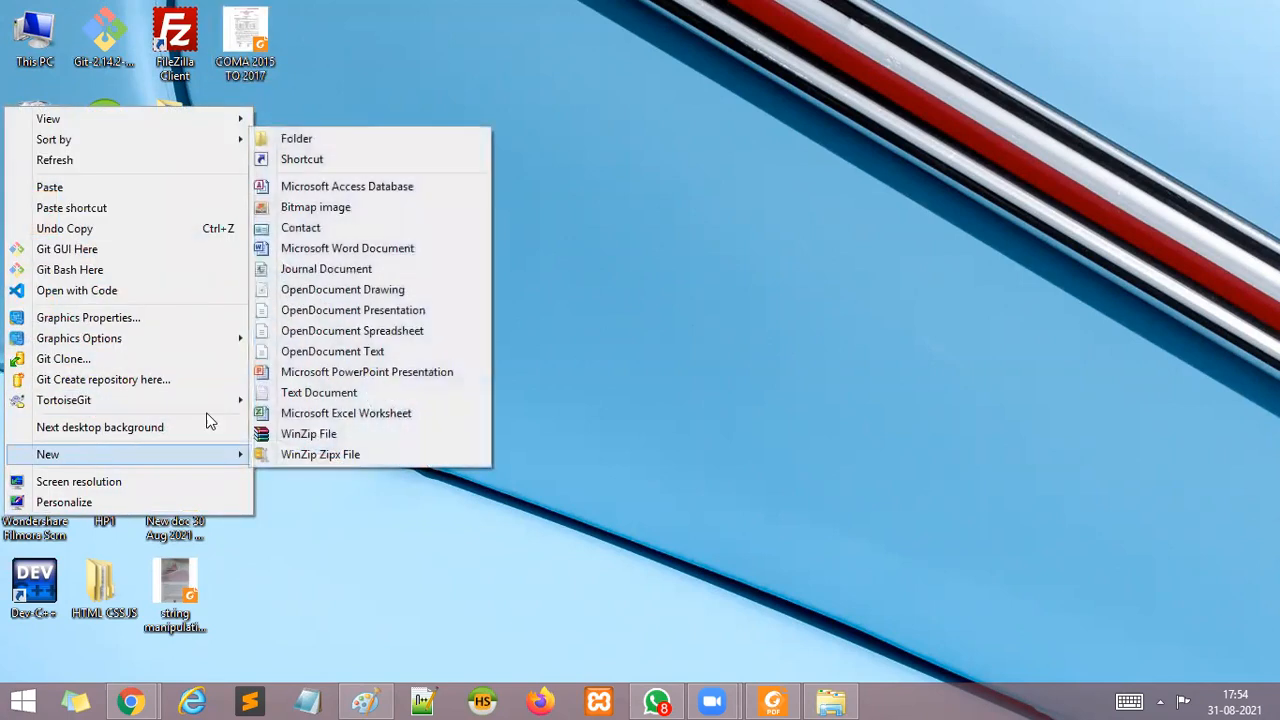
{"action": "left_click", "coordinate": [295, 135]}
{"action": "key", "text": "BackSpace"}
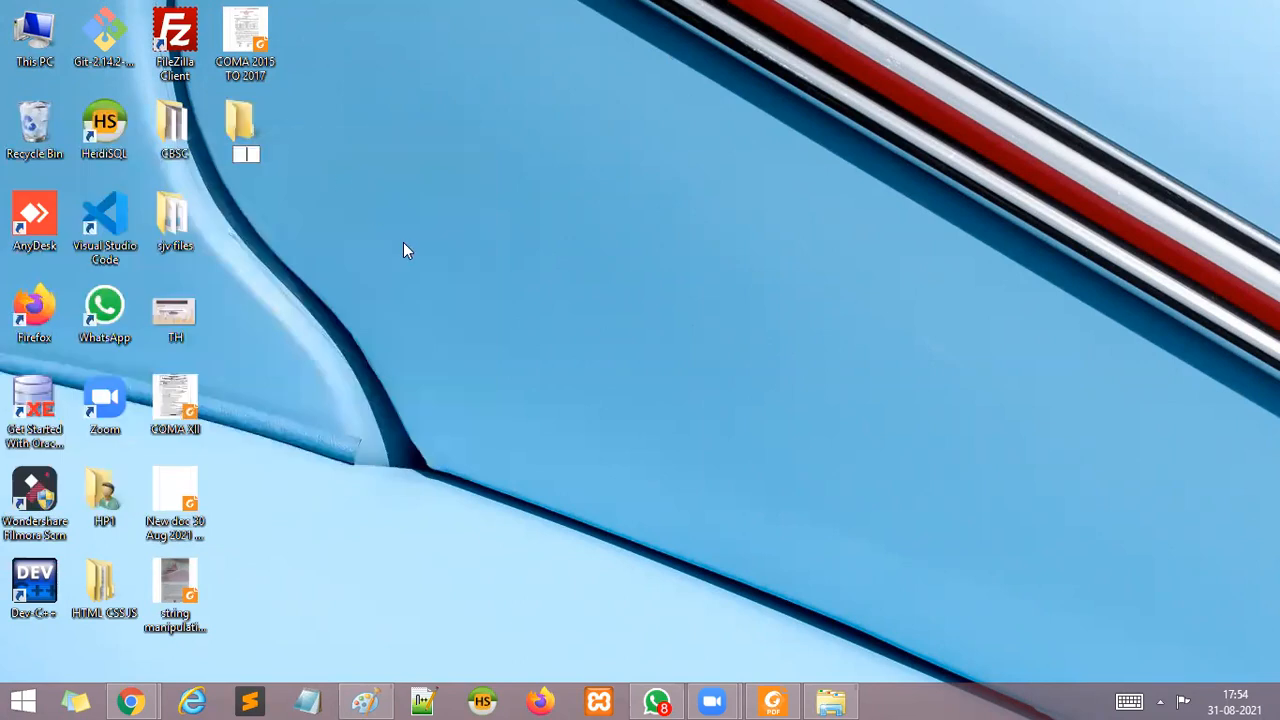
{"action": "type", "text": "HS 2016 PRAC"}
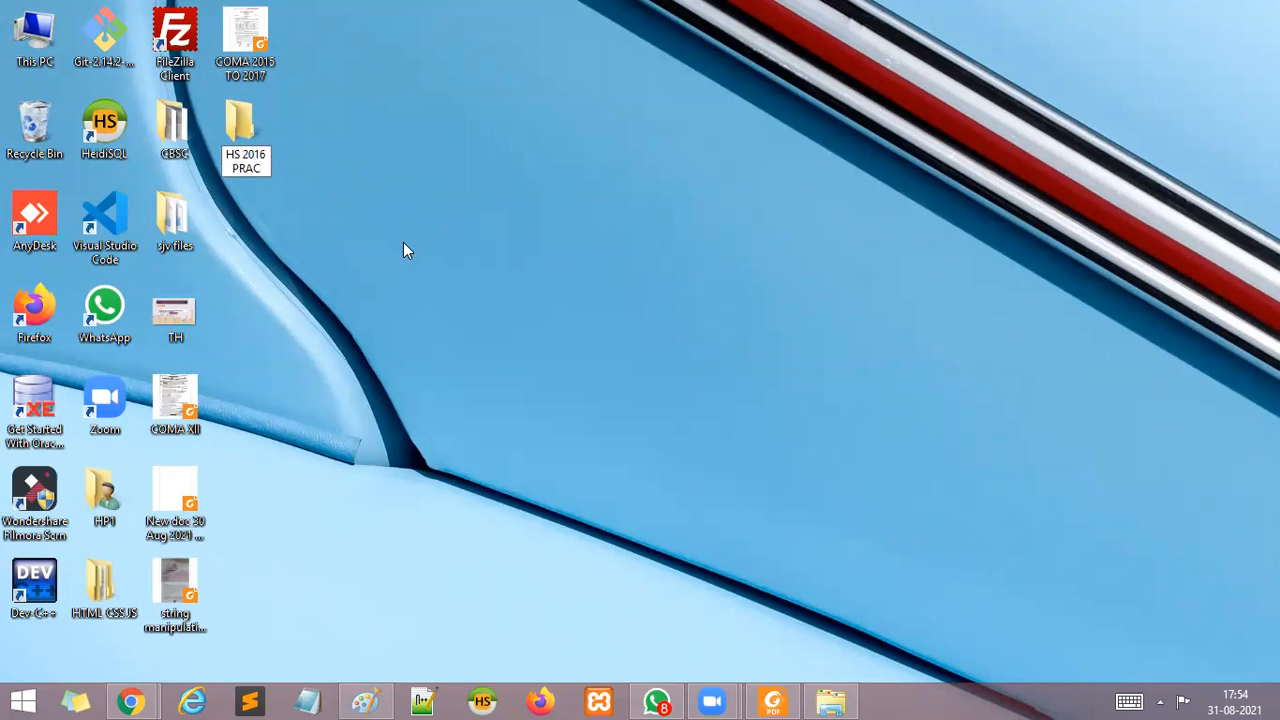
{"action": "key", "text": "Return"}
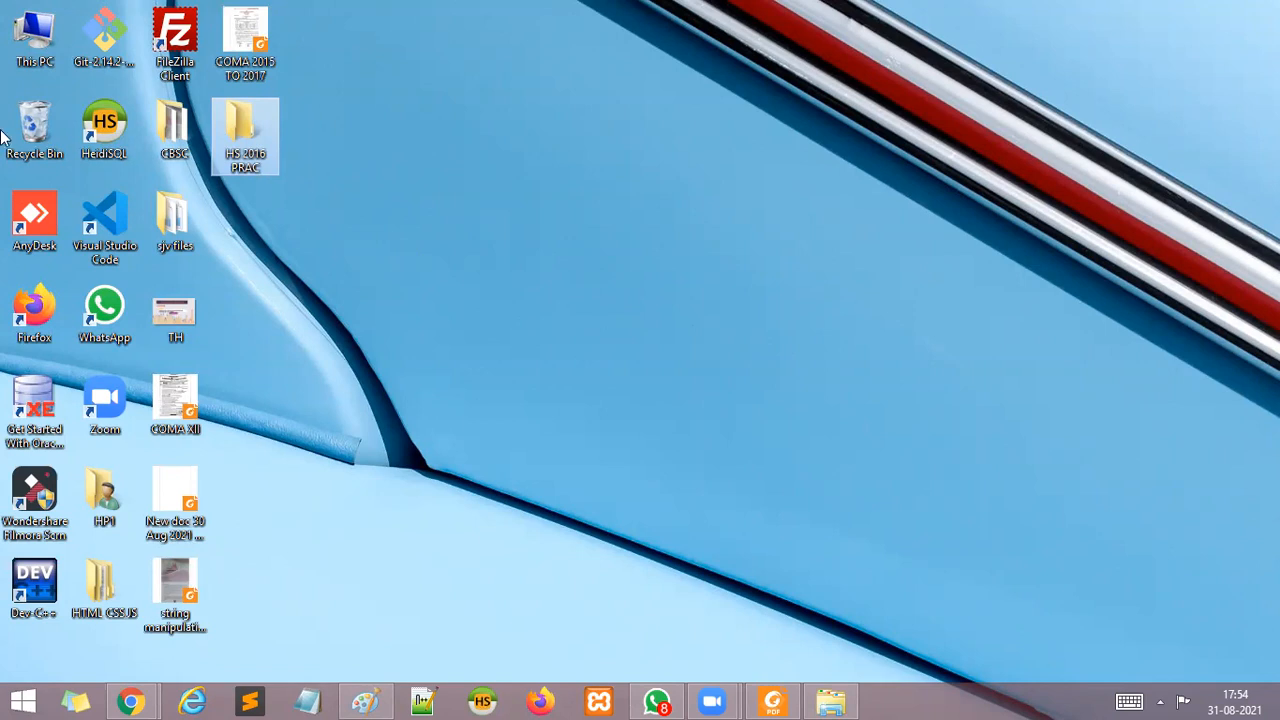
Switch to Paint and start a new blank picture, discarding the handwritten notes.
{"action": "left_click", "coordinate": [365, 701]}
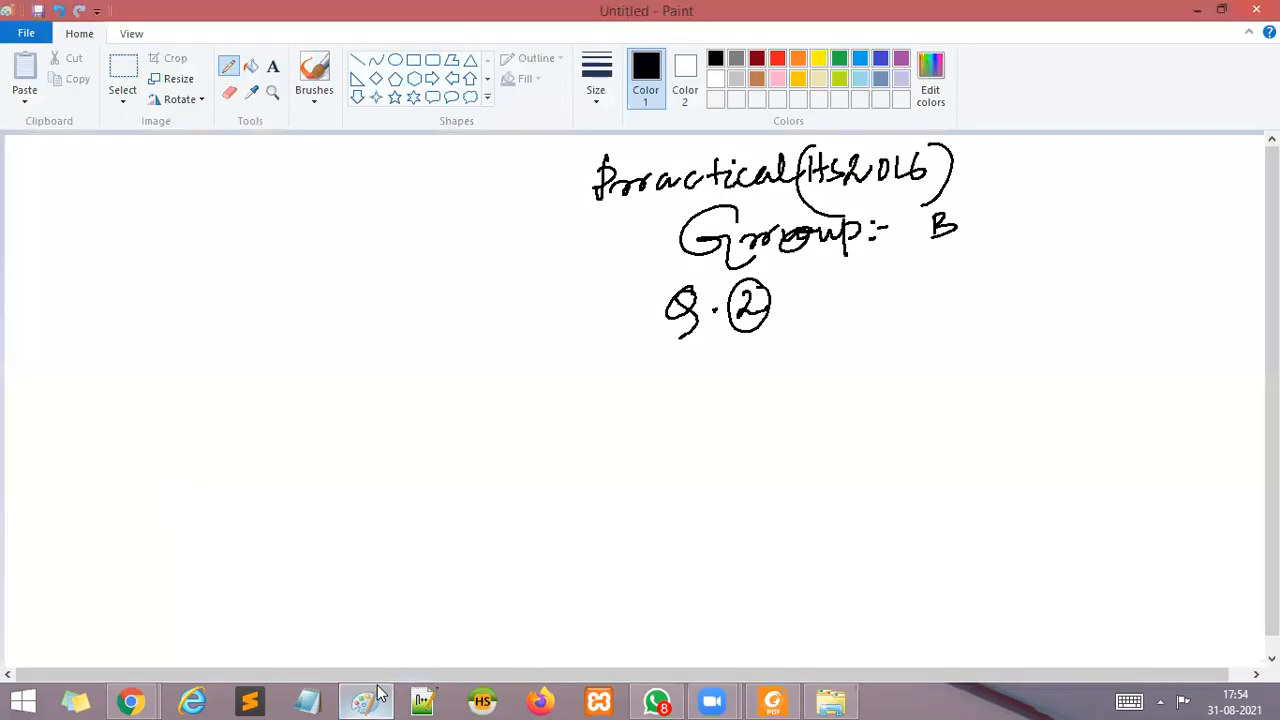
{"action": "left_click", "coordinate": [26, 33]}
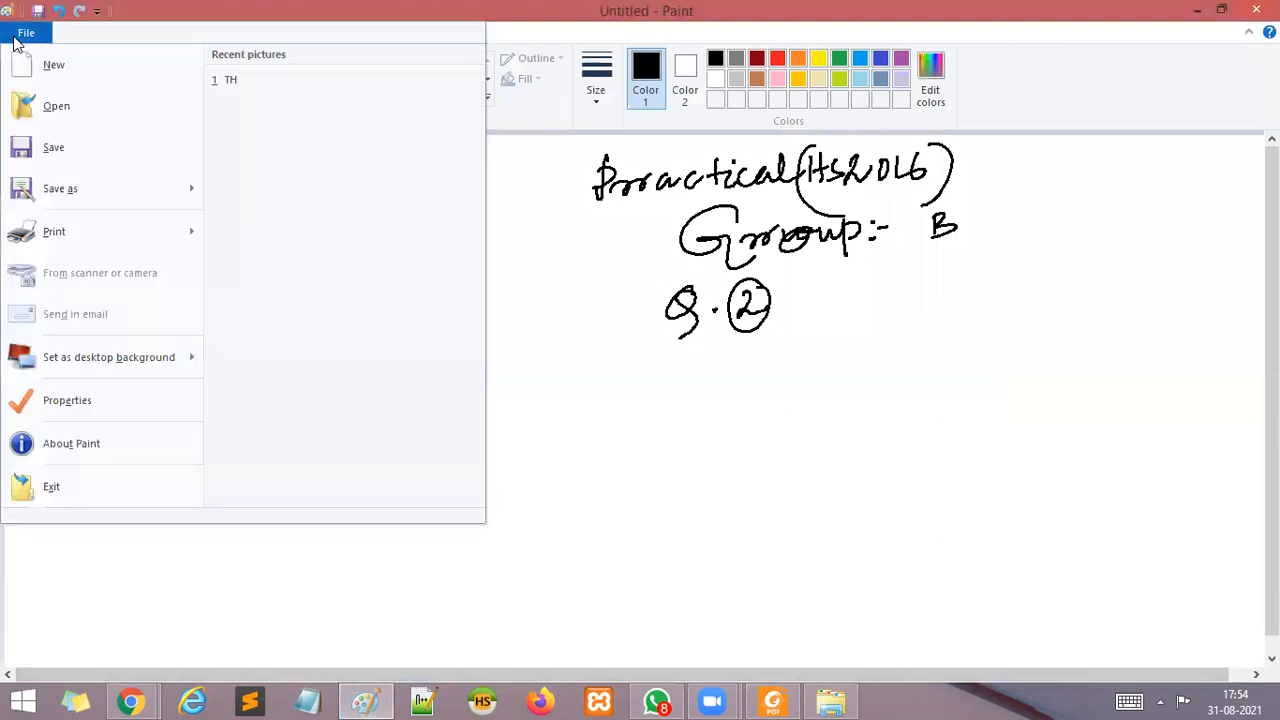
{"action": "left_click", "coordinate": [94, 68]}
{"action": "left_click", "coordinate": [700, 354]}
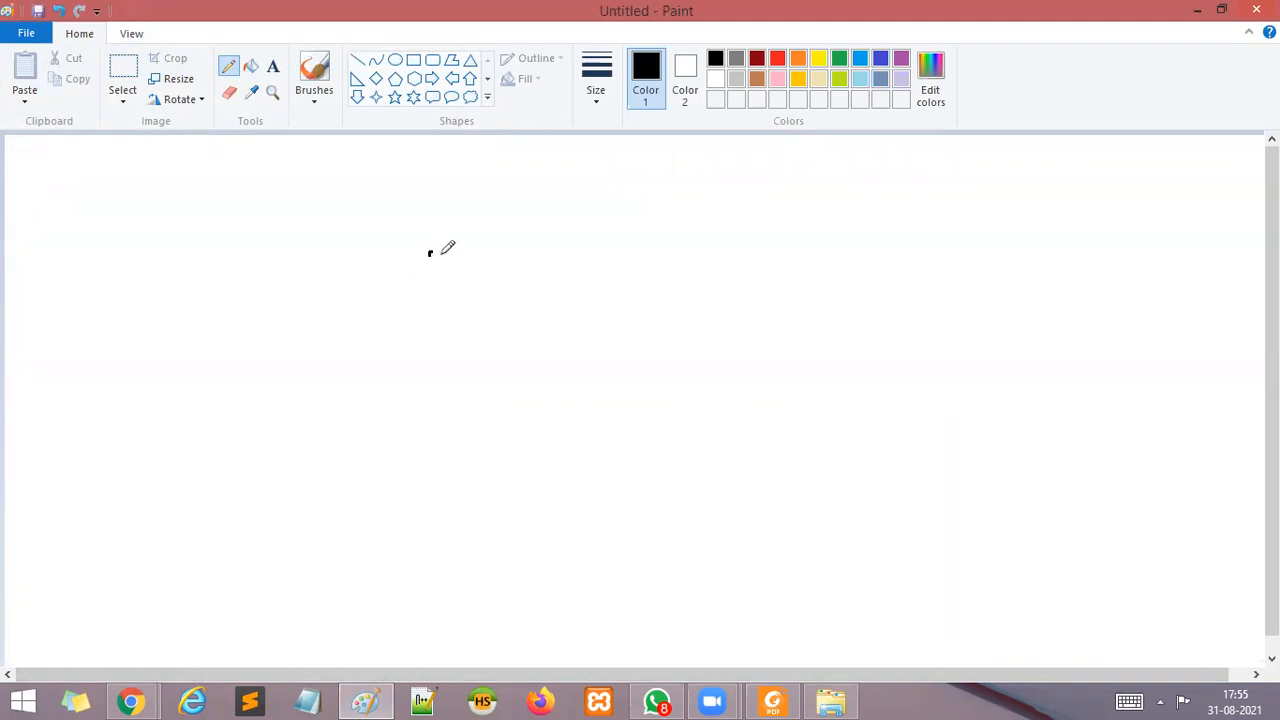
Draw a flower with rounded petals and a curved stem, a second flower branching right, and a curved branch to the left.
{"action": "mouse_move", "coordinate": [430, 251]}
{"action": "left_mouse_down"}
{"action": "mouse_move", "coordinate": [436, 262]}
{"action": "mouse_move", "coordinate": [420, 252]}
{"action": "left_mouse_up"}
{"action": "mouse_move", "coordinate": [433, 252]}
{"action": "left_mouse_down"}
{"action": "mouse_move", "coordinate": [455, 199]}
{"action": "mouse_move", "coordinate": [447, 261]}
{"action": "mouse_move", "coordinate": [494, 277]}
{"action": "mouse_move", "coordinate": [428, 300]}
{"action": "mouse_move", "coordinate": [375, 255]}
{"action": "mouse_move", "coordinate": [416, 238]}
{"action": "mouse_move", "coordinate": [428, 258]}
{"action": "mouse_move", "coordinate": [483, 256]}
{"action": "left_mouse_up"}
{"action": "left_click_drag", "start_coordinate": [425, 292], "coordinate": [365, 388]}
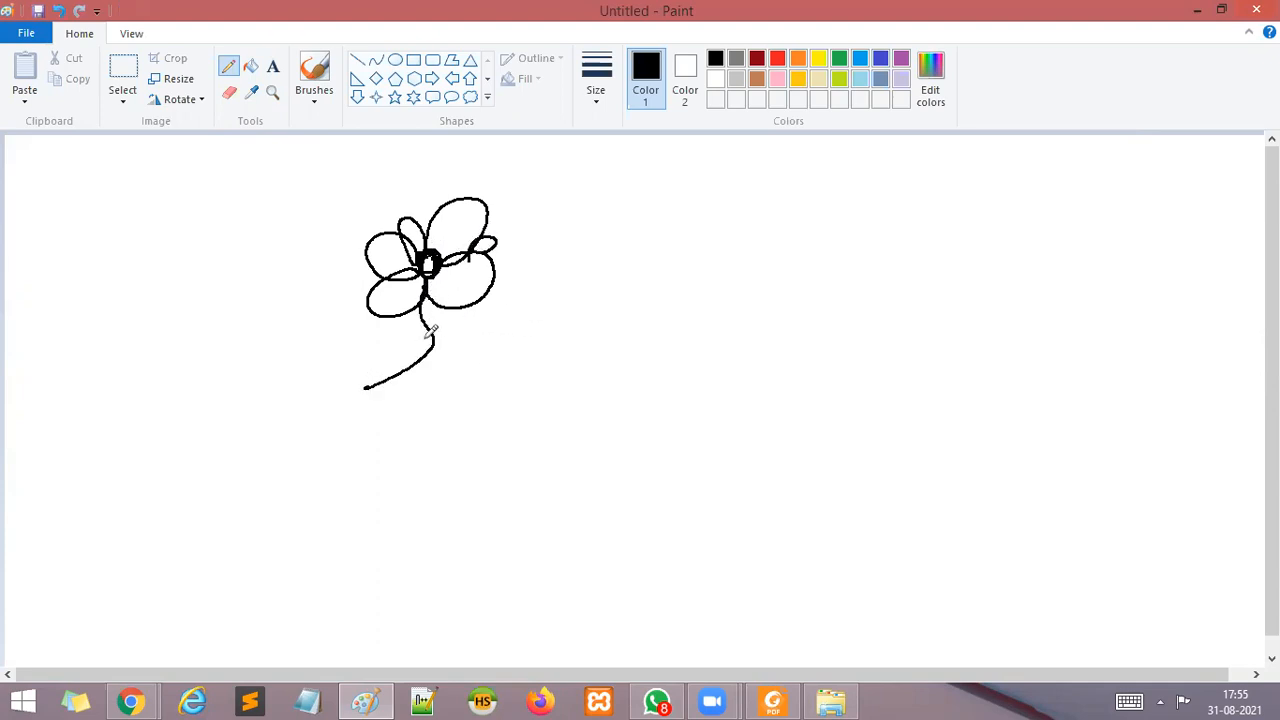
{"action": "mouse_move", "coordinate": [430, 328]}
{"action": "left_mouse_down"}
{"action": "mouse_move", "coordinate": [580, 246]}
{"action": "mouse_move", "coordinate": [553, 275]}
{"action": "mouse_move", "coordinate": [537, 230]}
{"action": "left_mouse_up"}
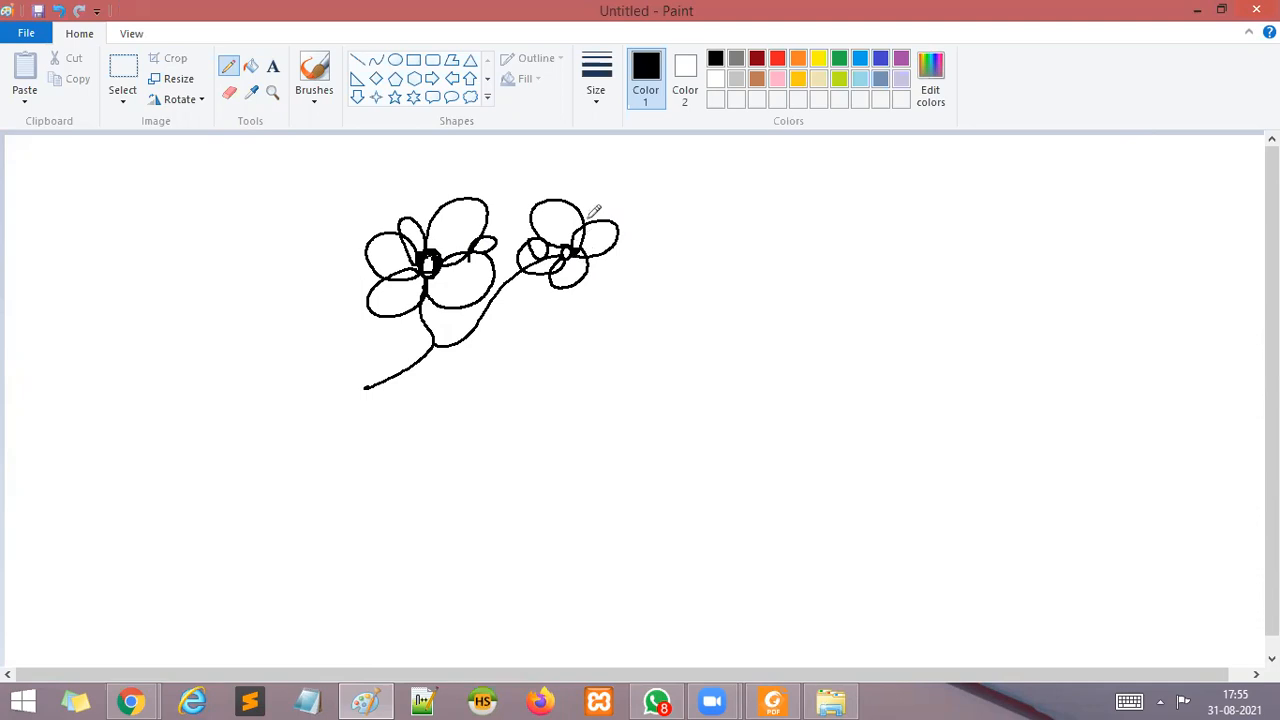
{"action": "mouse_move", "coordinate": [432, 340]}
{"action": "left_mouse_down"}
{"action": "mouse_move", "coordinate": [292, 283]}
{"action": "mouse_move", "coordinate": [295, 196]}
{"action": "mouse_move", "coordinate": [340, 238]}
{"action": "mouse_move", "coordinate": [292, 232]}
{"action": "mouse_move", "coordinate": [272, 208]}
{"action": "mouse_move", "coordinate": [303, 213]}
{"action": "mouse_move", "coordinate": [312, 249]}
{"action": "left_mouse_up"}
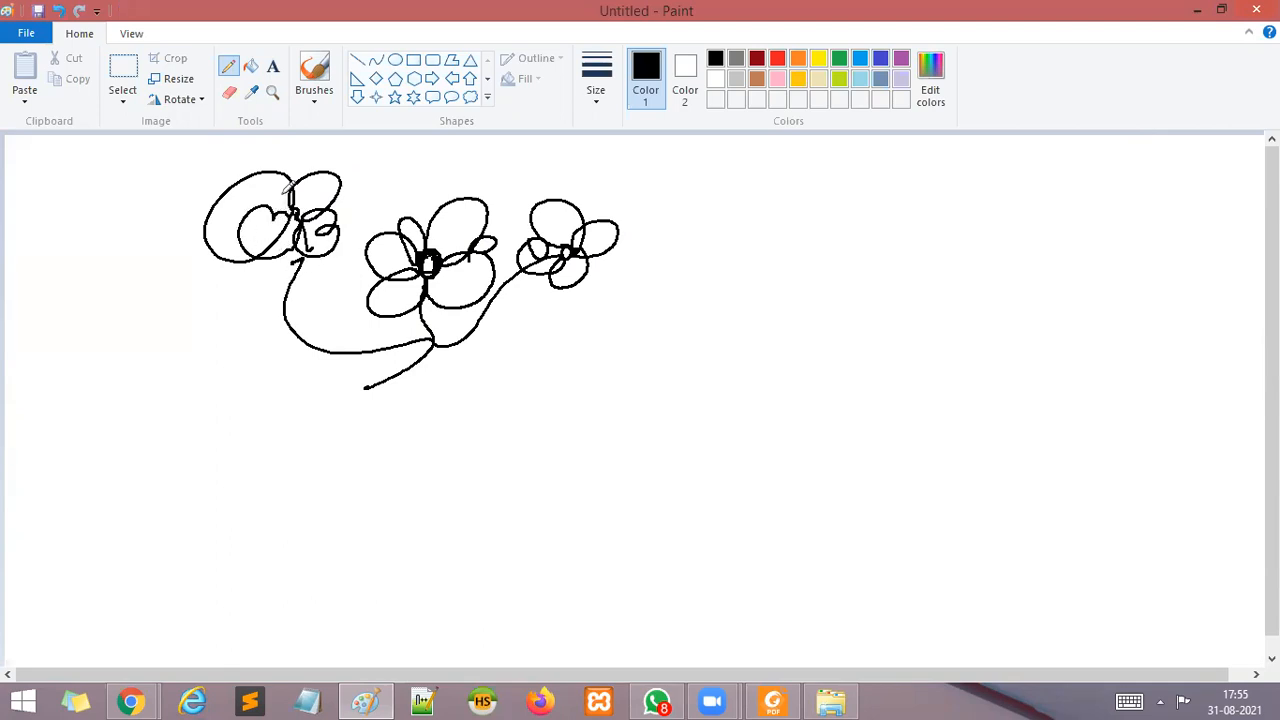
{"action": "mouse_move", "coordinate": [297, 179]}
{"action": "left_mouse_down"}
{"action": "mouse_move", "coordinate": [302, 150]}
{"action": "mouse_move", "coordinate": [371, 177]}
{"action": "mouse_move", "coordinate": [322, 214]}
{"action": "left_mouse_up"}
{"action": "key", "text": "ctrl+z"}
{"action": "key", "text": "ctrl+z"}
{"action": "key", "text": "ctrl+z"}
{"action": "key", "text": "ctrl+z"}
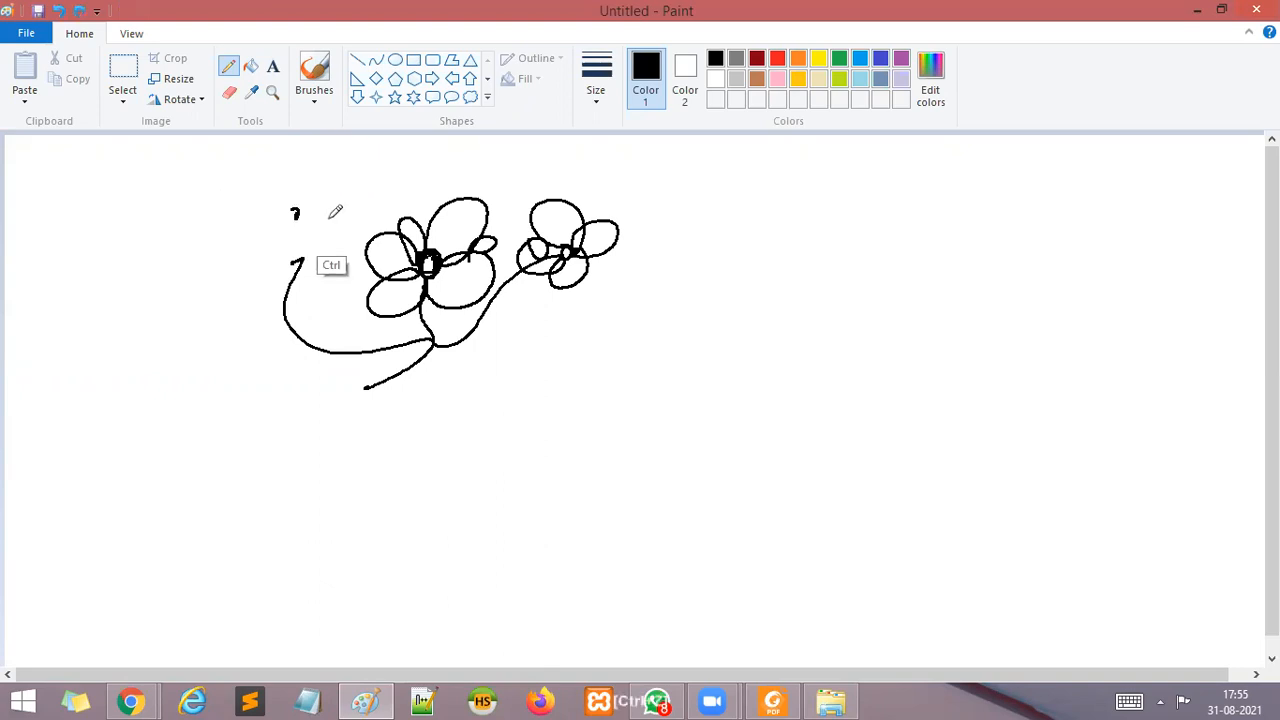
Draw a small four-petal flower at the end of the left branch.
{"action": "mouse_move", "coordinate": [296, 200]}
{"action": "left_mouse_down"}
{"action": "mouse_move", "coordinate": [263, 209]}
{"action": "mouse_move", "coordinate": [329, 210]}
{"action": "mouse_move", "coordinate": [274, 214]}
{"action": "mouse_move", "coordinate": [304, 263]}
{"action": "mouse_move", "coordinate": [285, 221]}
{"action": "left_mouse_up"}
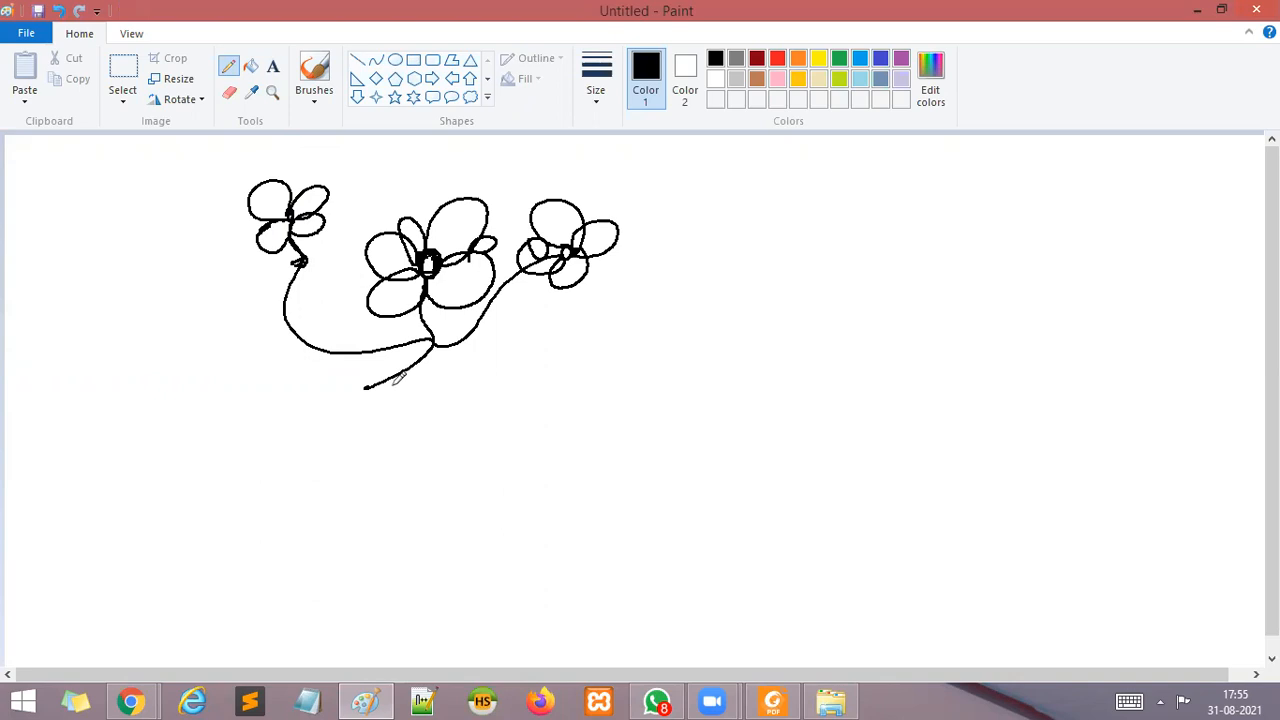
Shrink the canvas width and height so that it fits closely around the three flowers.
{"action": "scroll", "coordinate": [236, 318], "scroll_direction": "down", "scroll_amount": 2}
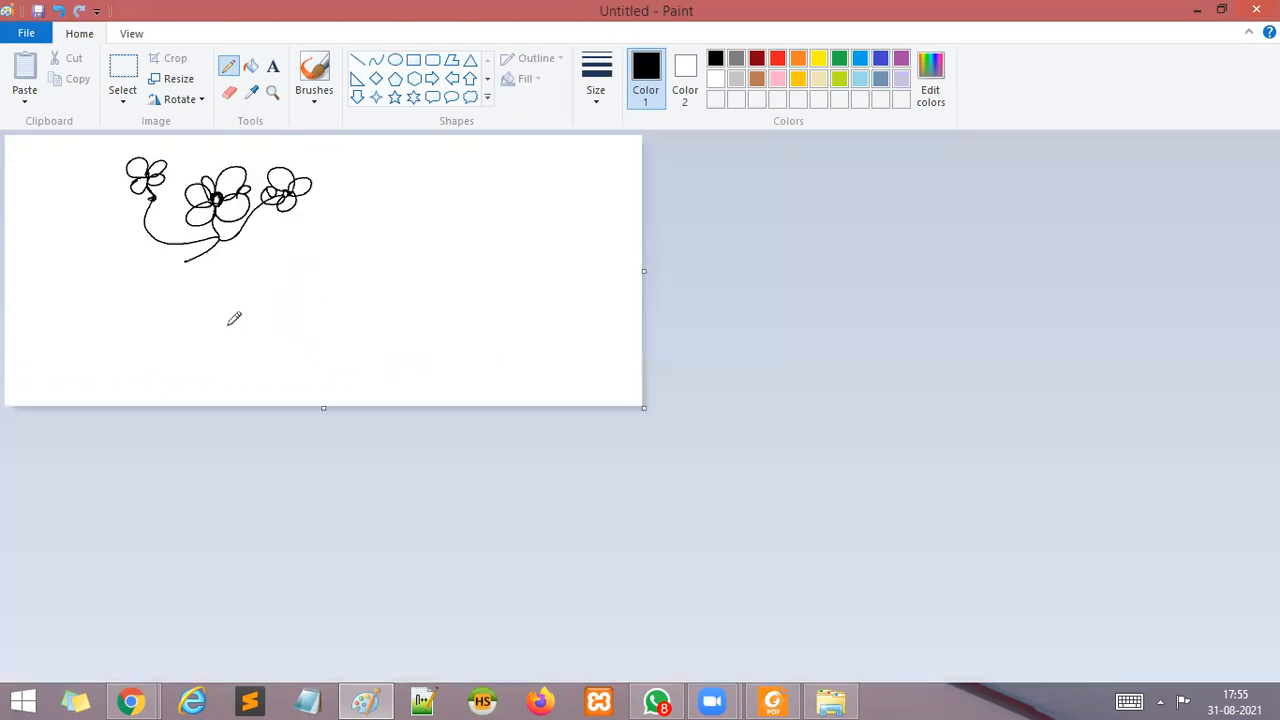
{"action": "left_click_drag", "start_coordinate": [644, 272], "coordinate": [324, 240]}
{"action": "left_click_drag", "start_coordinate": [164, 409], "coordinate": [194, 268]}
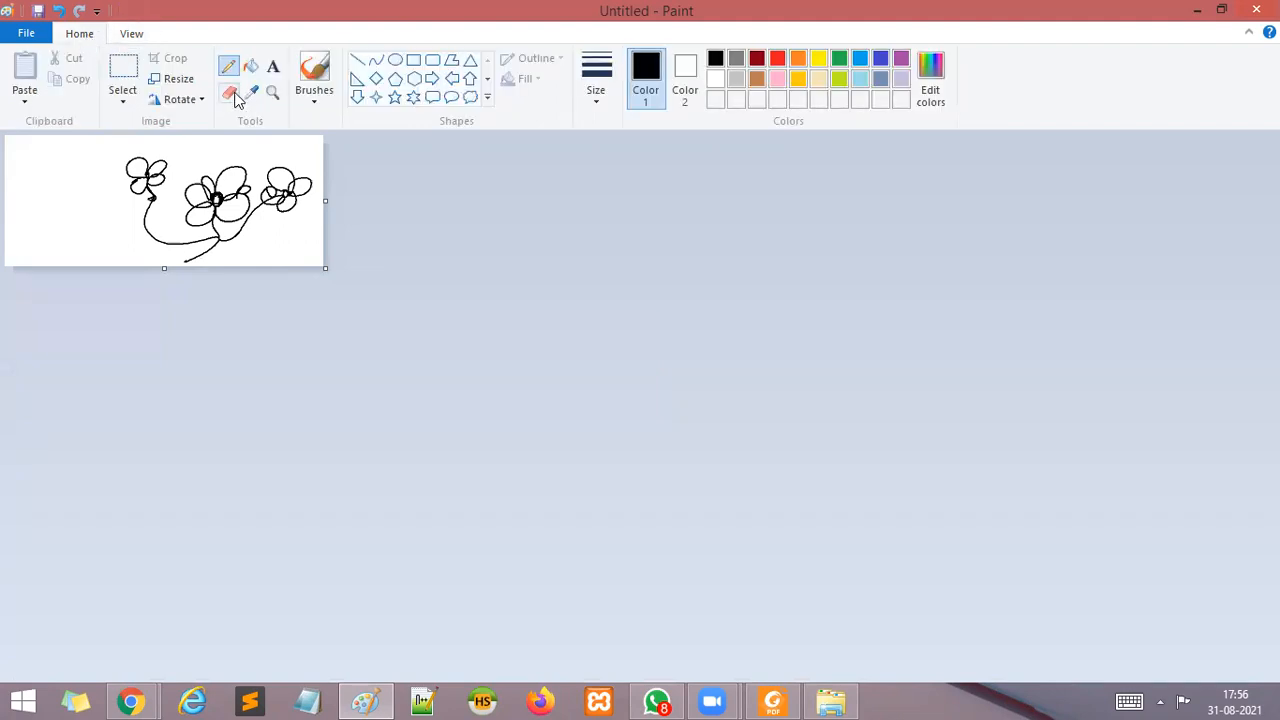
Fill the background around the flowers with light grey and replace that fill with light yellow.
{"action": "left_click", "coordinate": [252, 67]}
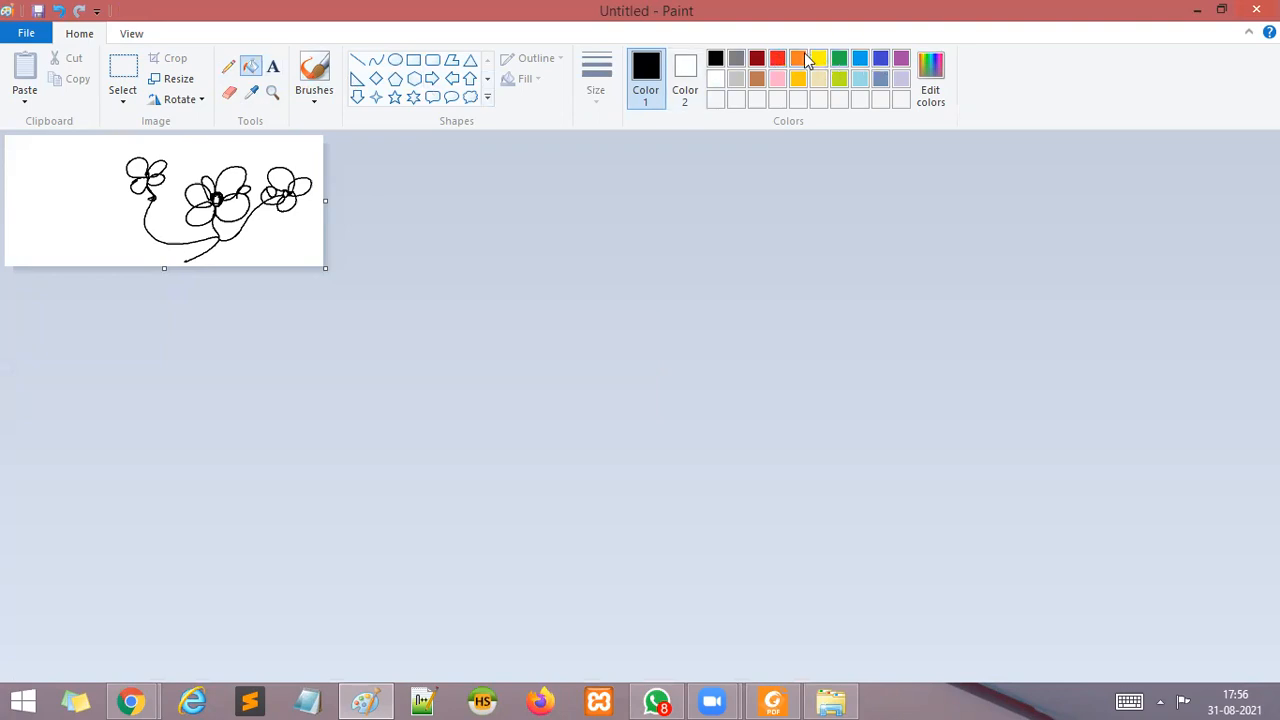
{"action": "left_click", "coordinate": [736, 79]}
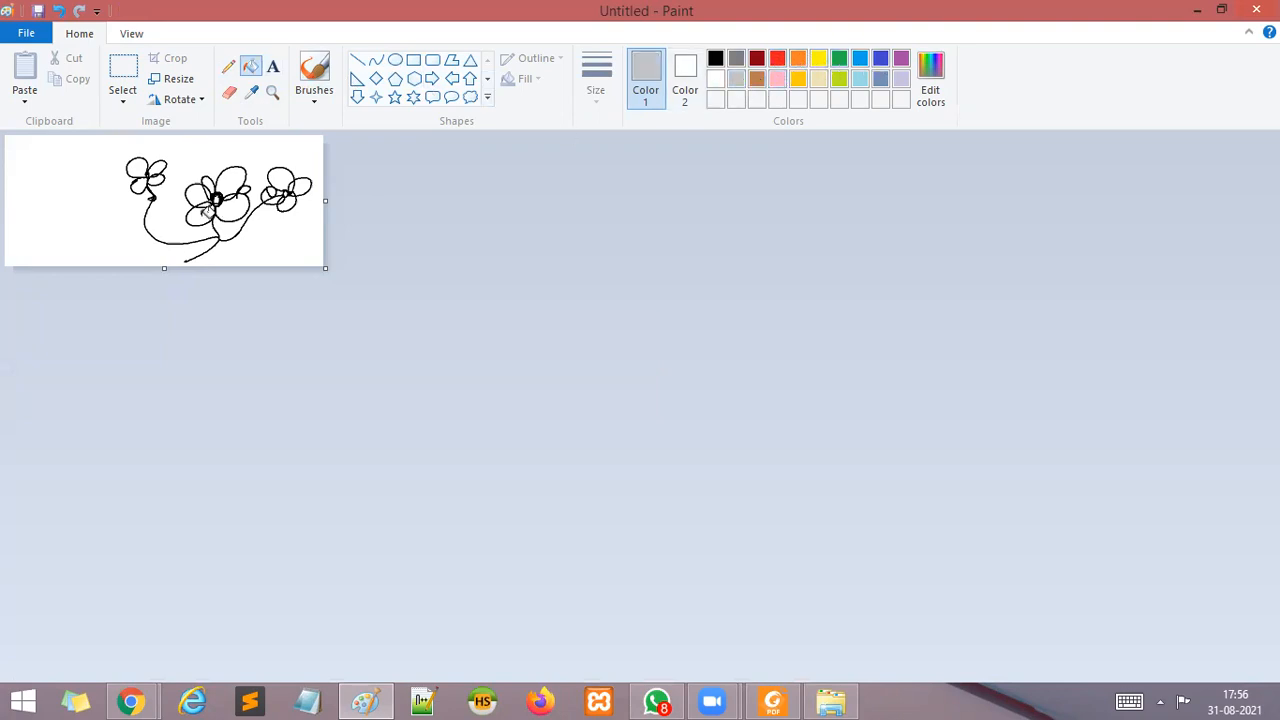
{"action": "left_click", "coordinate": [288, 238]}
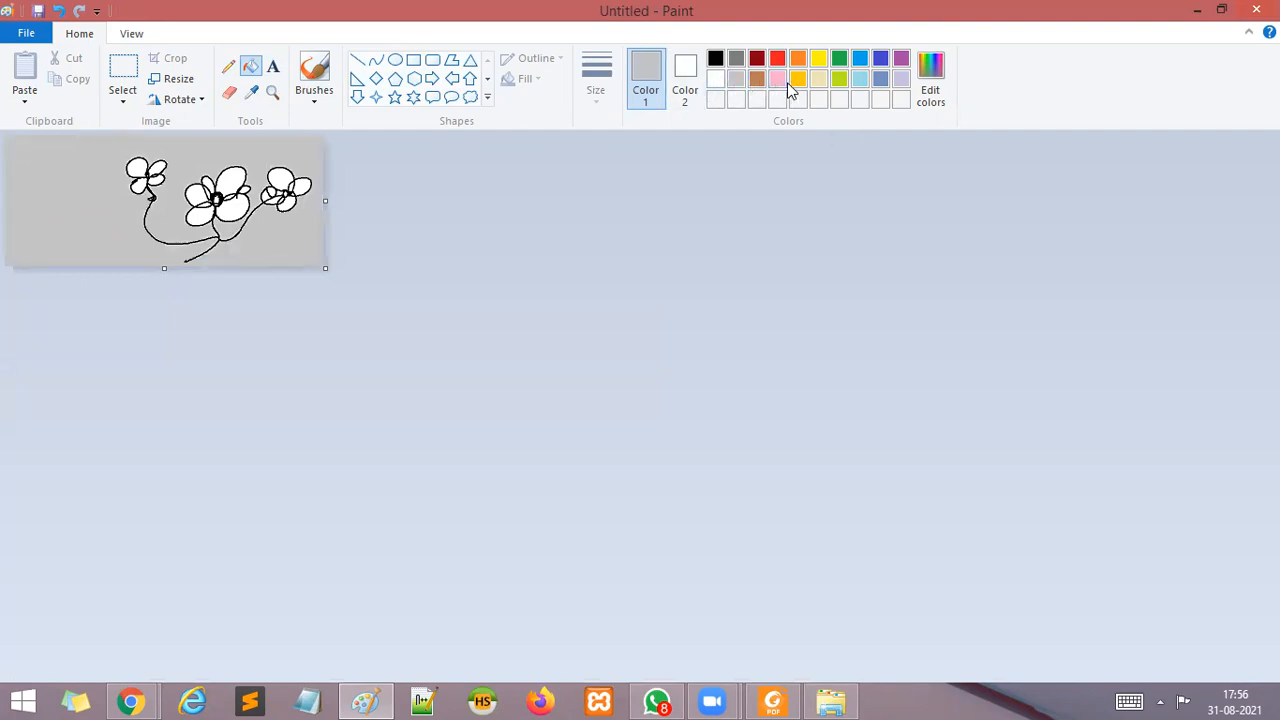
{"action": "left_click", "coordinate": [818, 79]}
{"action": "left_click", "coordinate": [305, 233]}
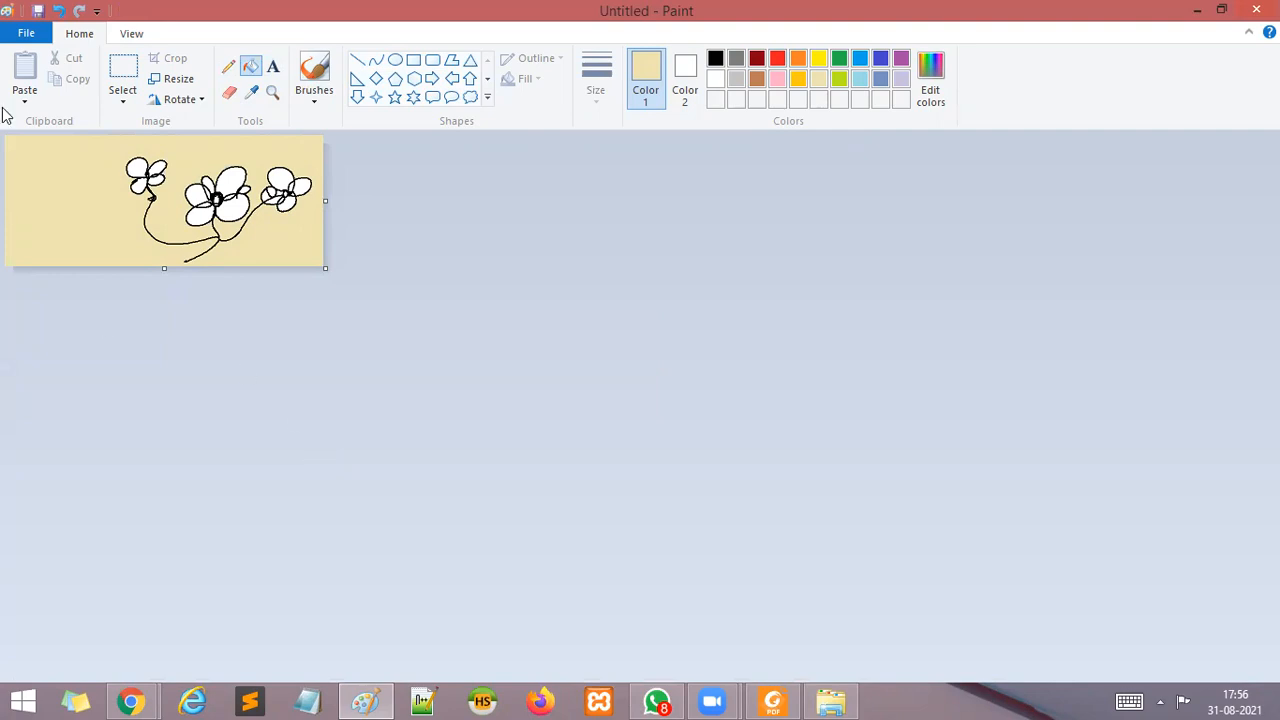
Start saving the drawing as a JPEG picture and choose the HS 2016 PRAC folder on the Desktop.
{"action": "left_click", "coordinate": [43, 32]}
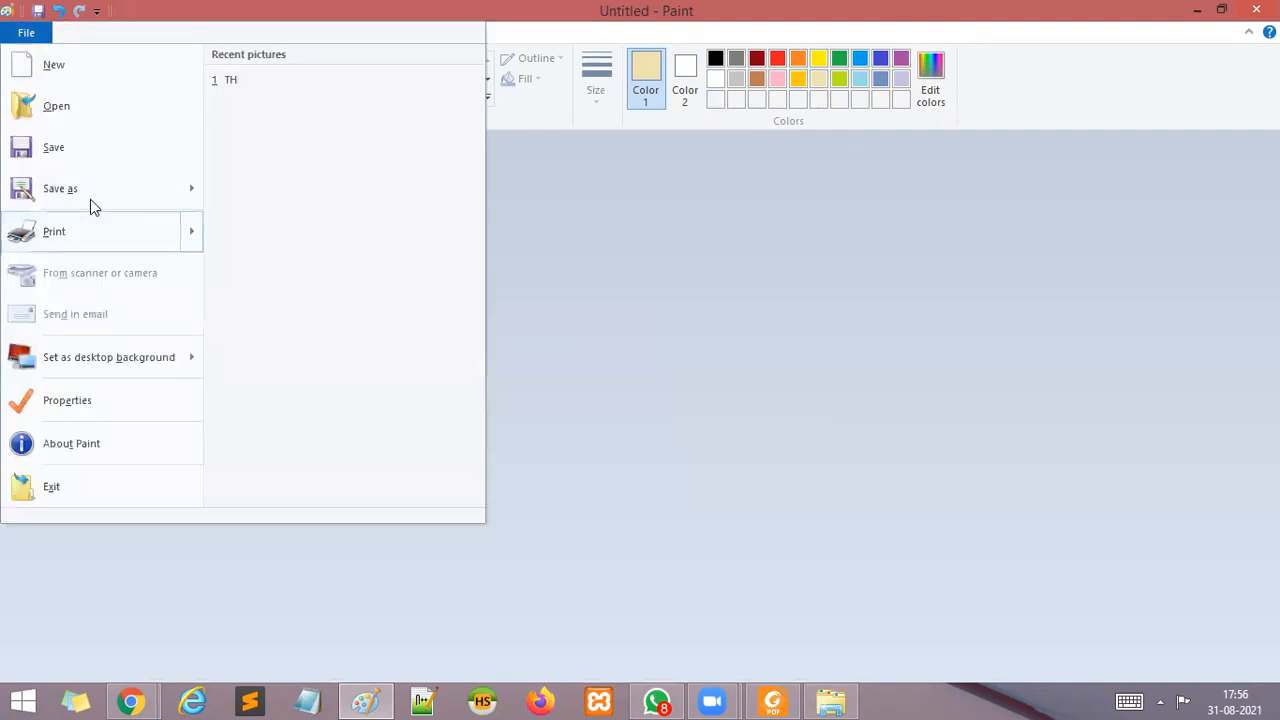
{"action": "mouse_move", "coordinate": [90, 199]}
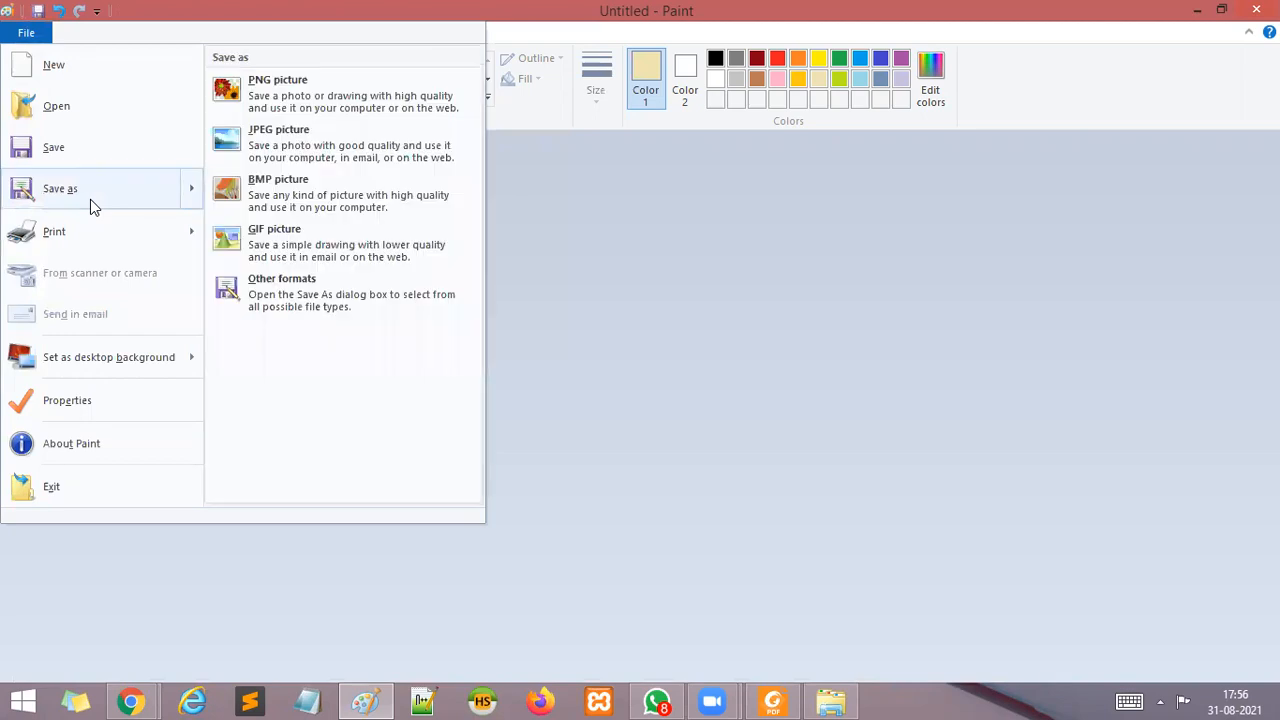
{"action": "left_click", "coordinate": [281, 140]}
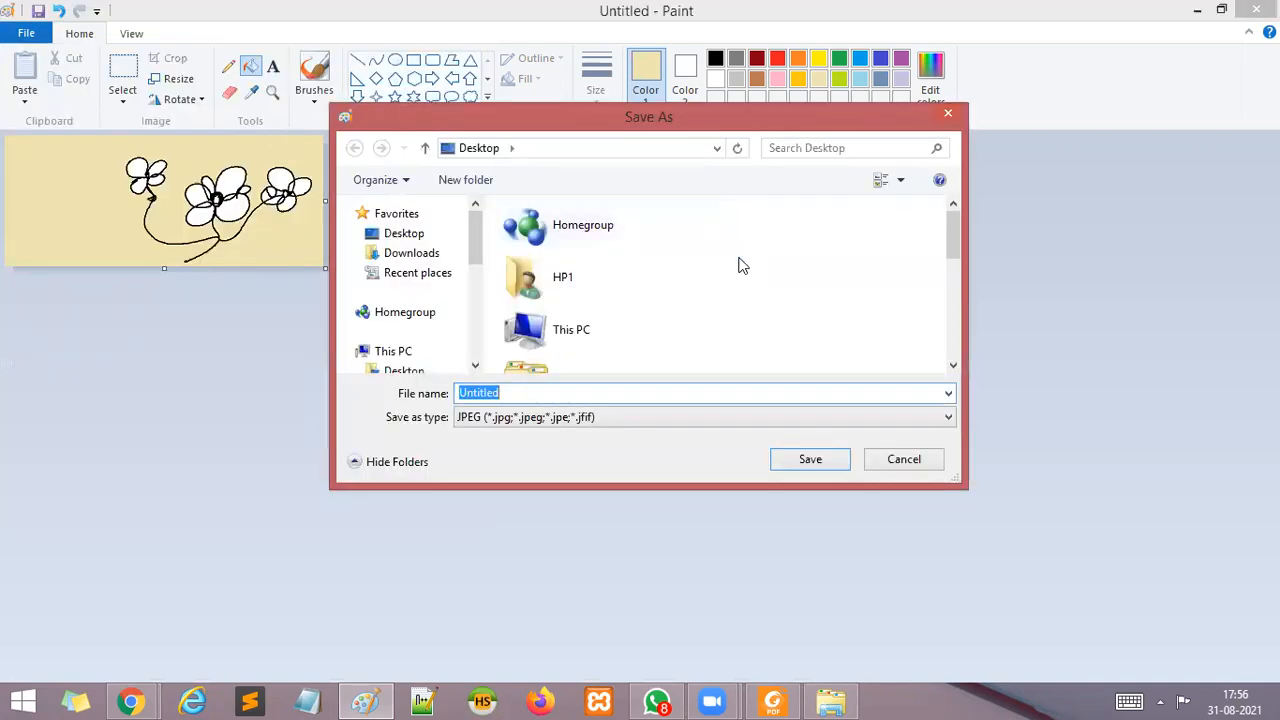
{"action": "left_click_drag", "start_coordinate": [953, 243], "coordinate": [954, 334]}
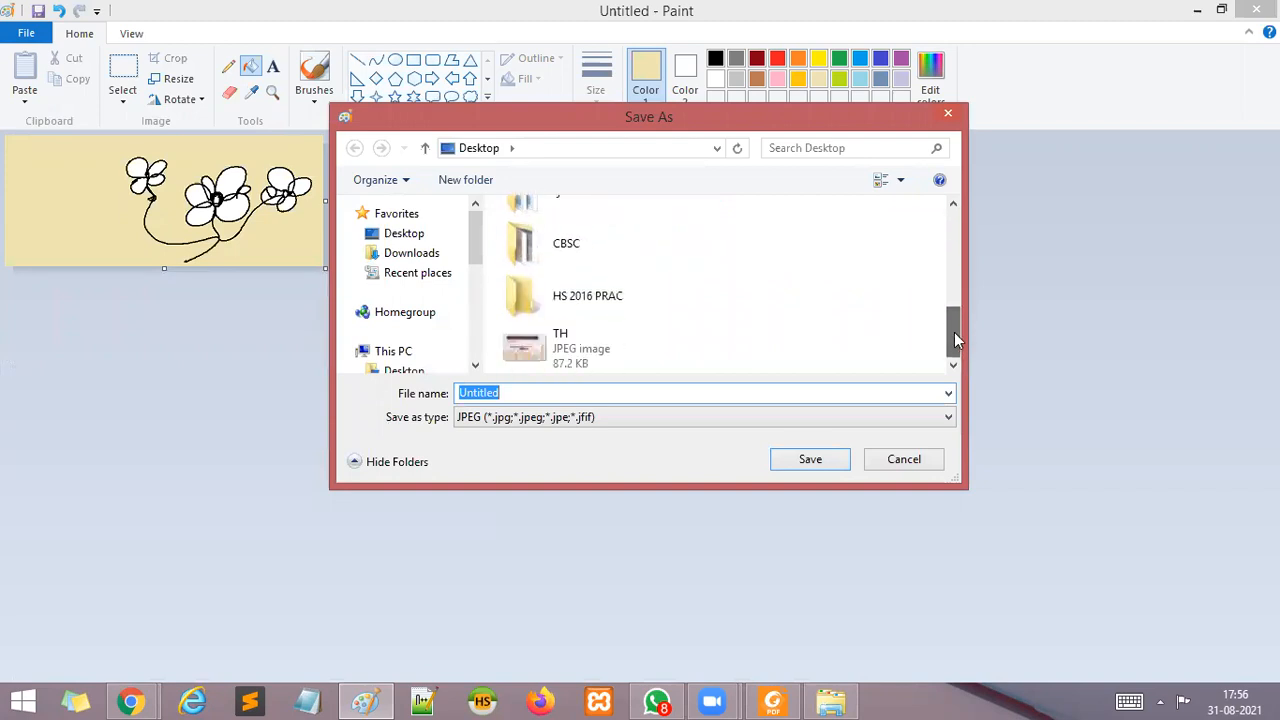
{"action": "double_click", "coordinate": [578, 306]}
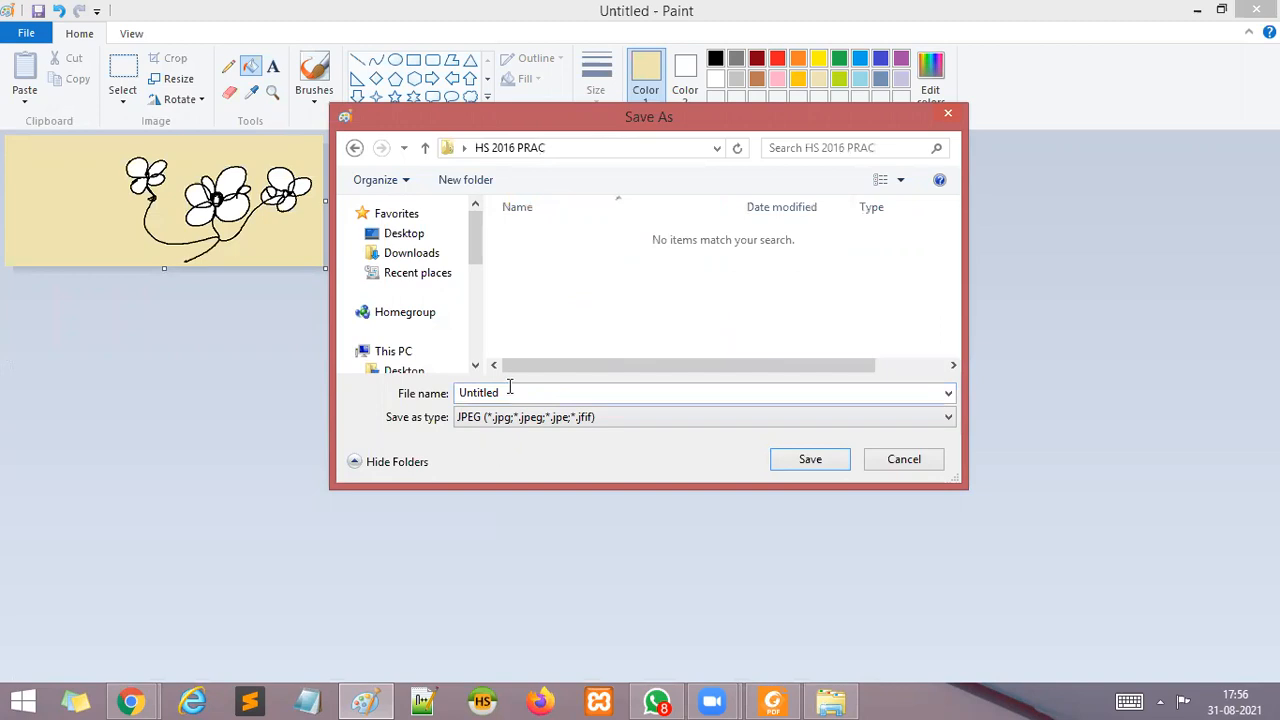
Check the wording of question 2 in the PDF in Foxit Reader and return to Paint's save dialog.
{"action": "left_click", "coordinate": [775, 700]}
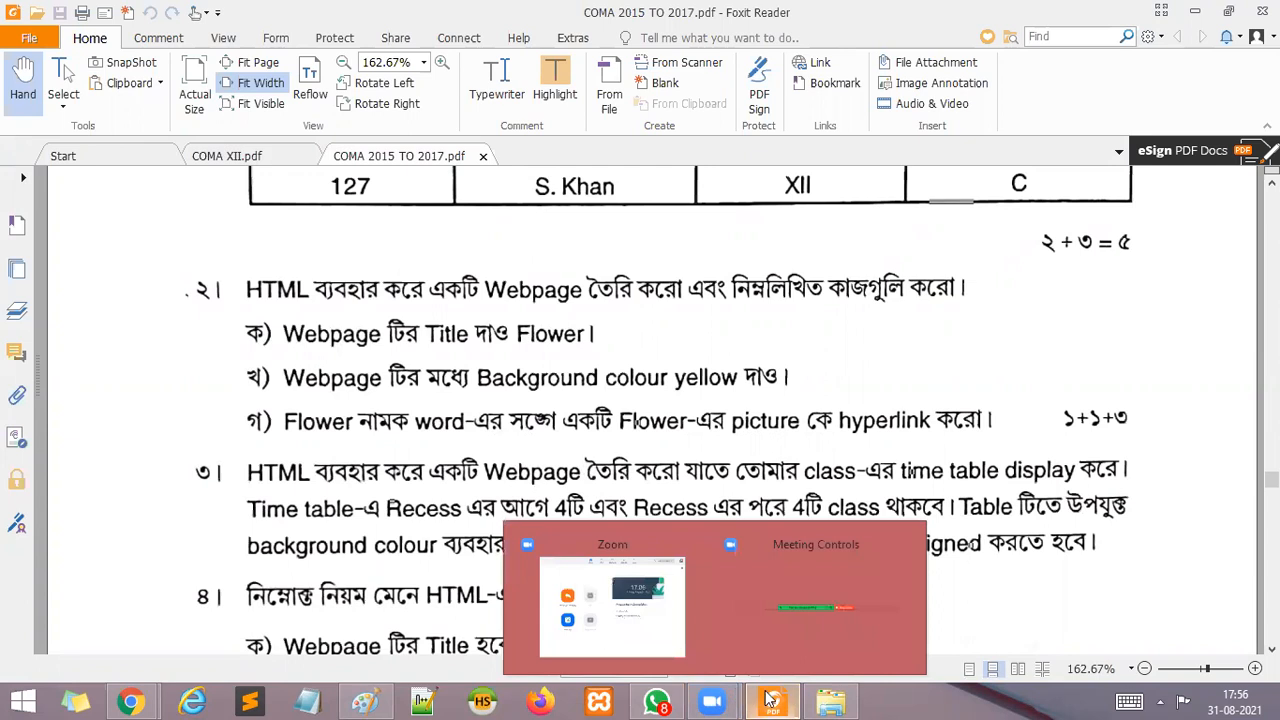
{"action": "mouse_move", "coordinate": [773, 700]}
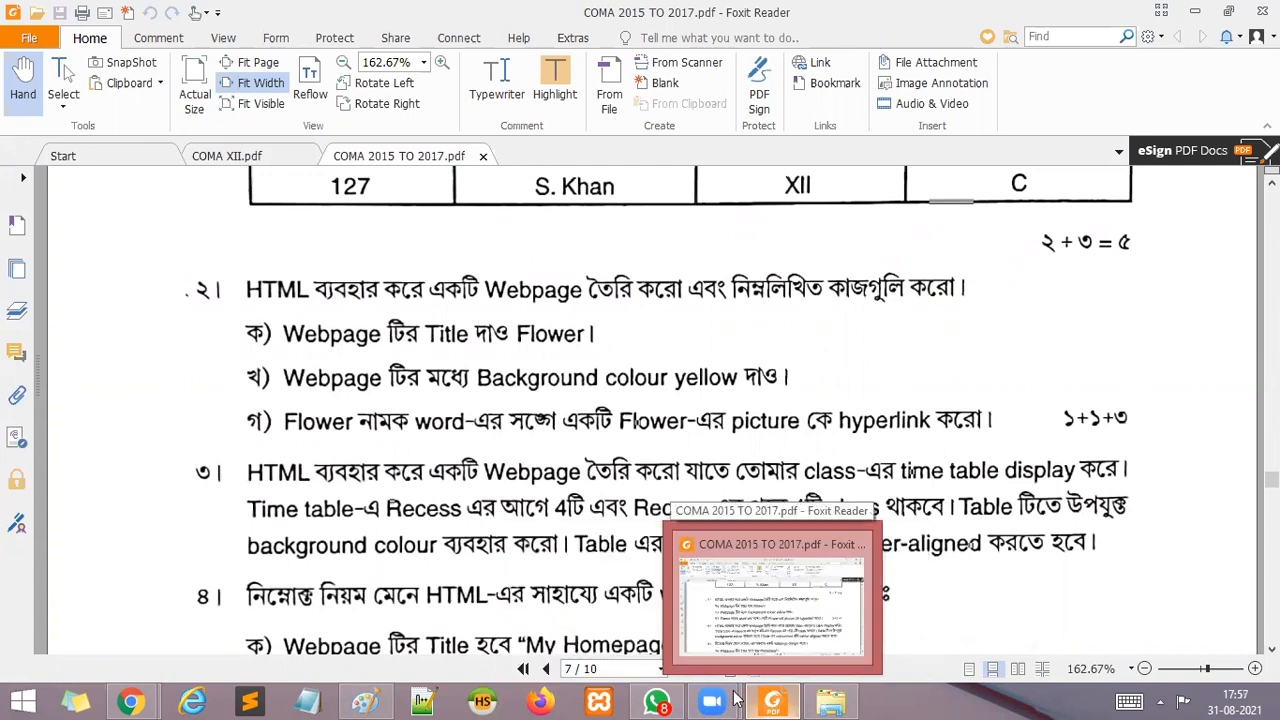
{"action": "left_click", "coordinate": [368, 700]}
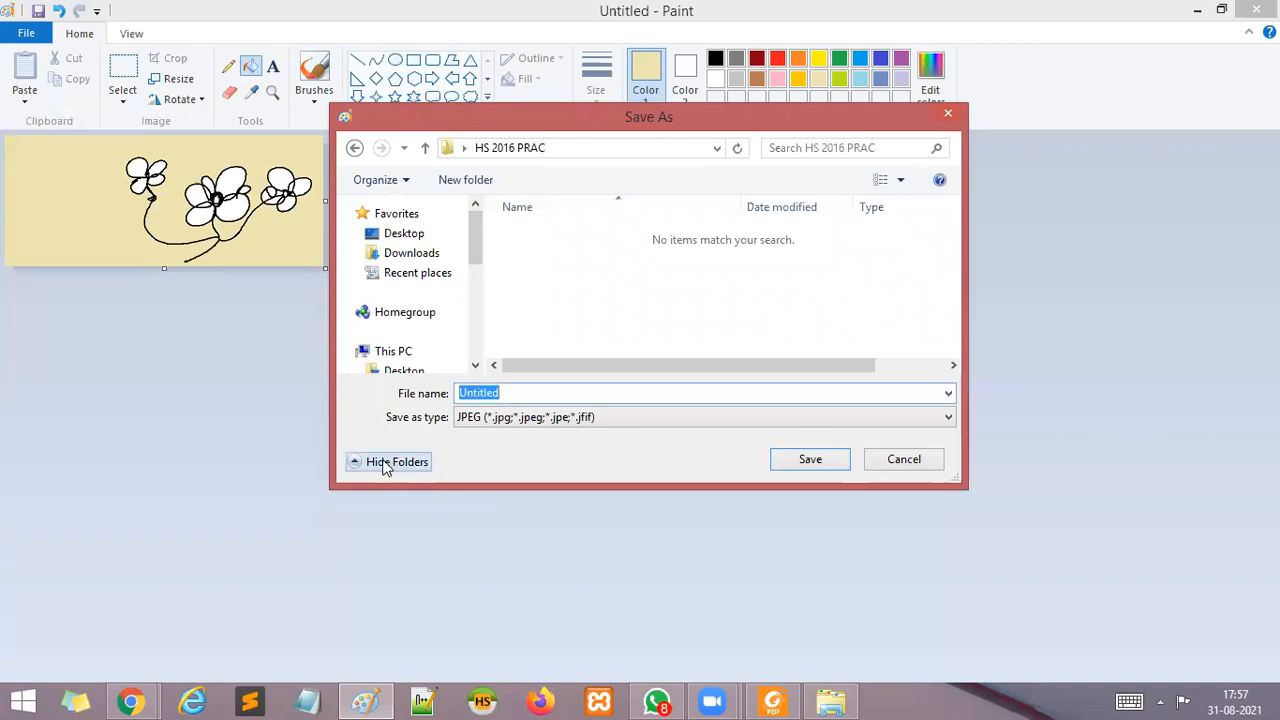
Name the picture flower in lowercase and save it.
{"action": "type", "text": "FLOWER"}
{"action": "key", "text": "BackSpace"}
{"action": "key", "text": "BackSpace"}
{"action": "key", "text": "BackSpace"}
{"action": "key", "text": "BackSpace"}
{"action": "key", "text": "BackSpace"}
{"action": "key", "text": "BackSpace"}
{"action": "type", "text": "flower"}
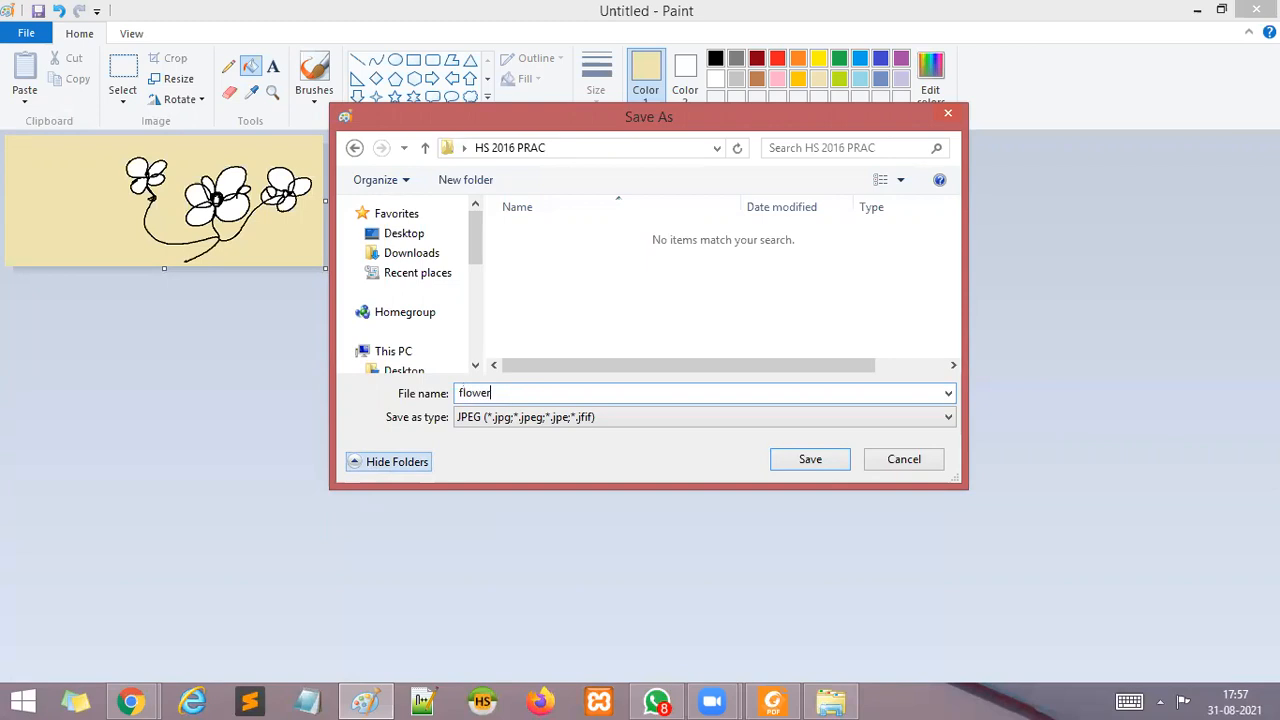
{"action": "left_click", "coordinate": [820, 464]}
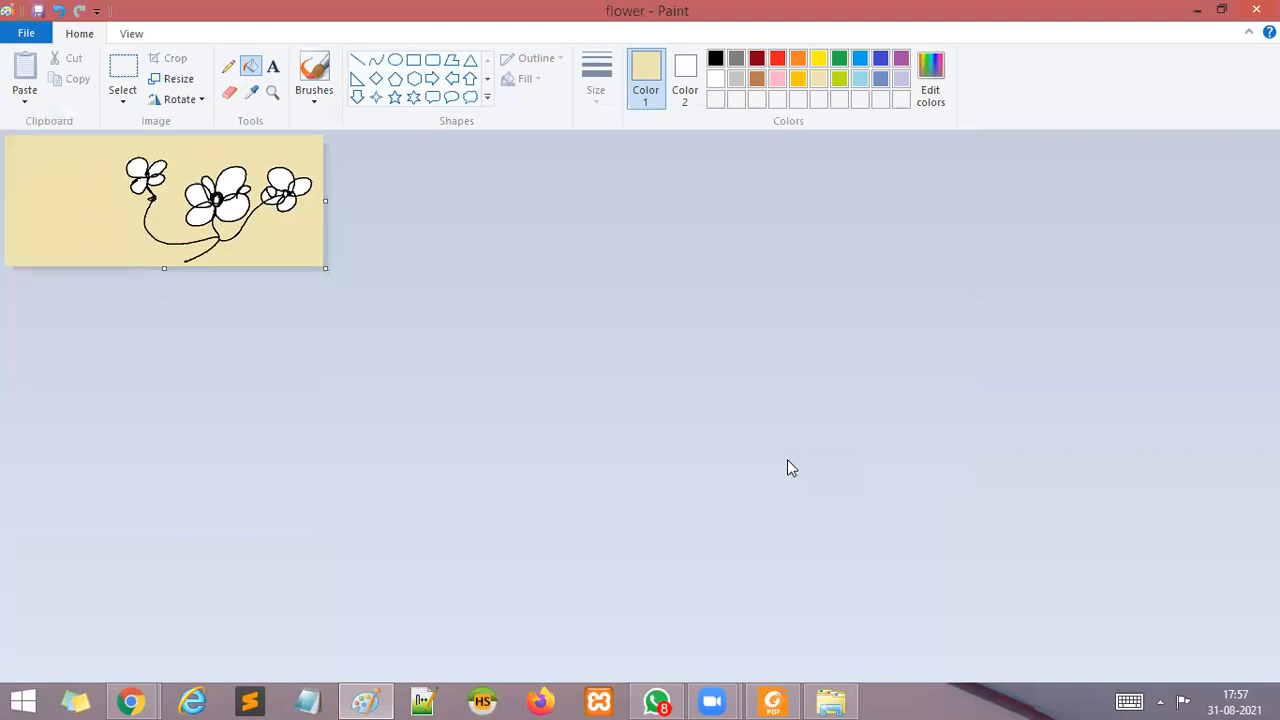
Minimize the open windows and open the HS 2016 PRAC folder from the desktop.
{"action": "left_click", "coordinate": [1198, 12]}
{"action": "left_click", "coordinate": [1200, 11]}
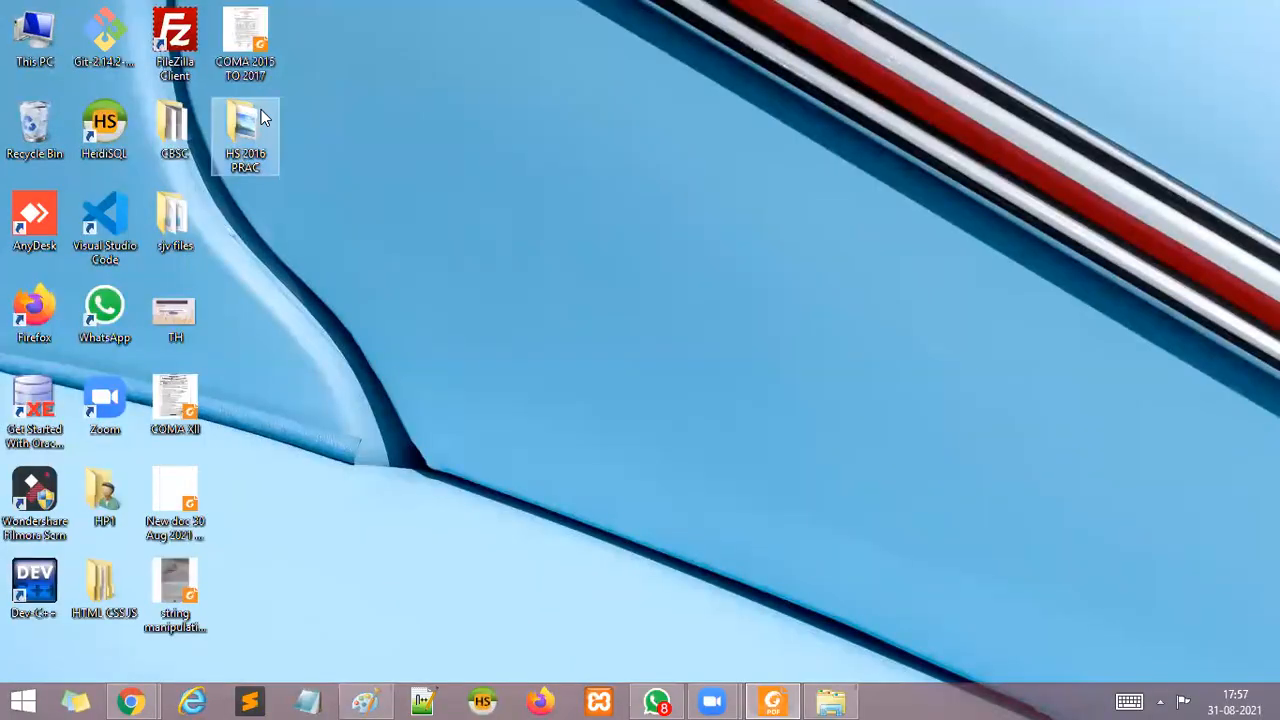
{"action": "double_click", "coordinate": [246, 130]}
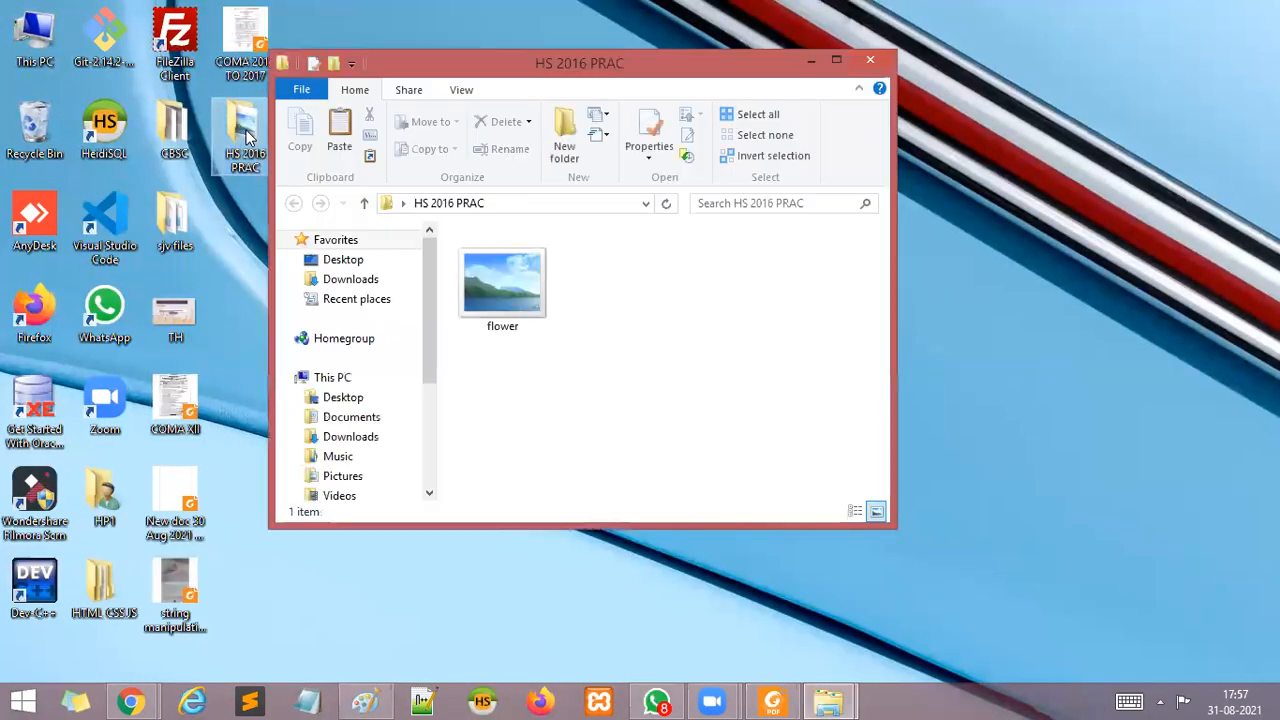
View the saved flower picture from the HS 2016 PRAC folder, and switch to Foxit Reader to reread question 2.
{"action": "double_click", "coordinate": [508, 292]}
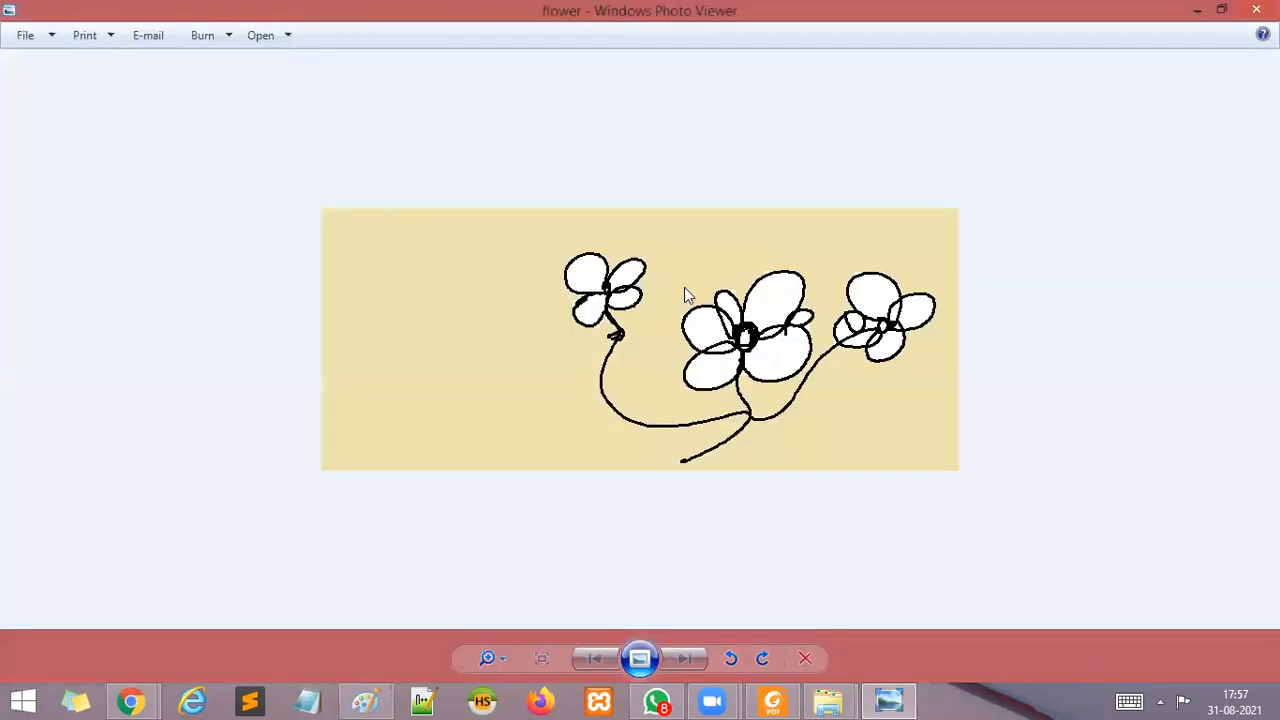
{"action": "left_click", "coordinate": [1197, 10]}
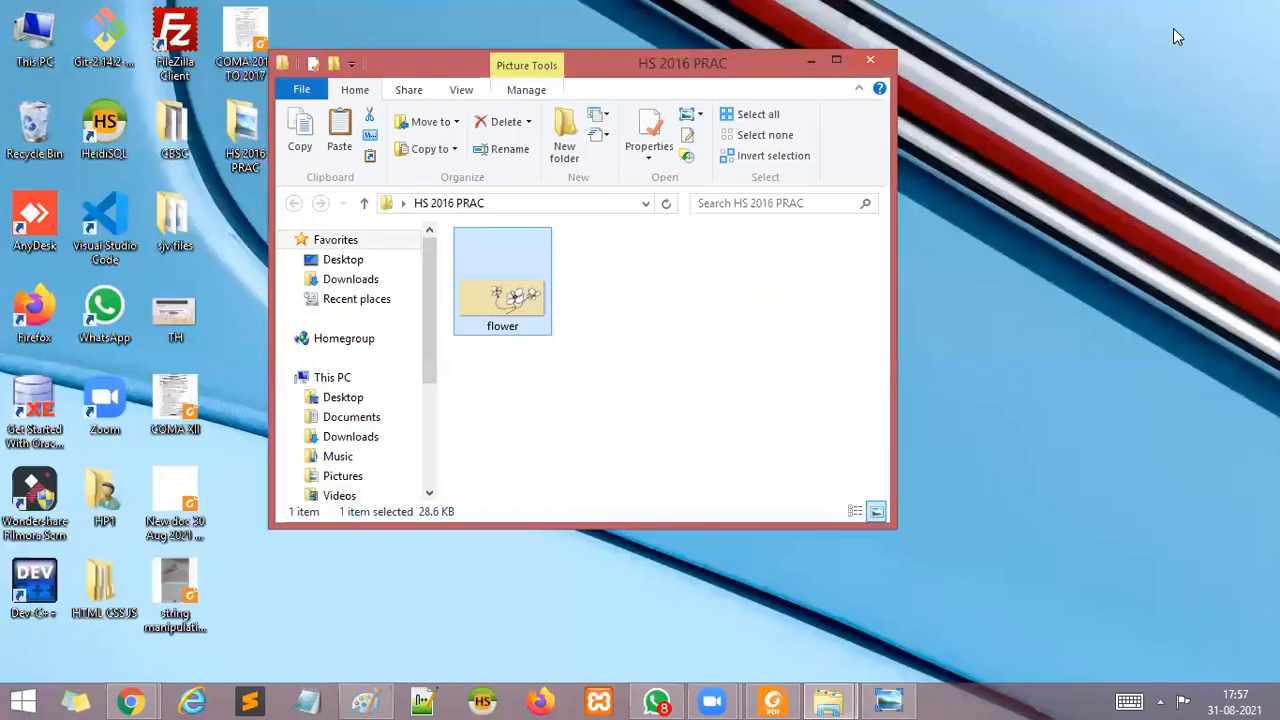
{"action": "left_click", "coordinate": [810, 61]}
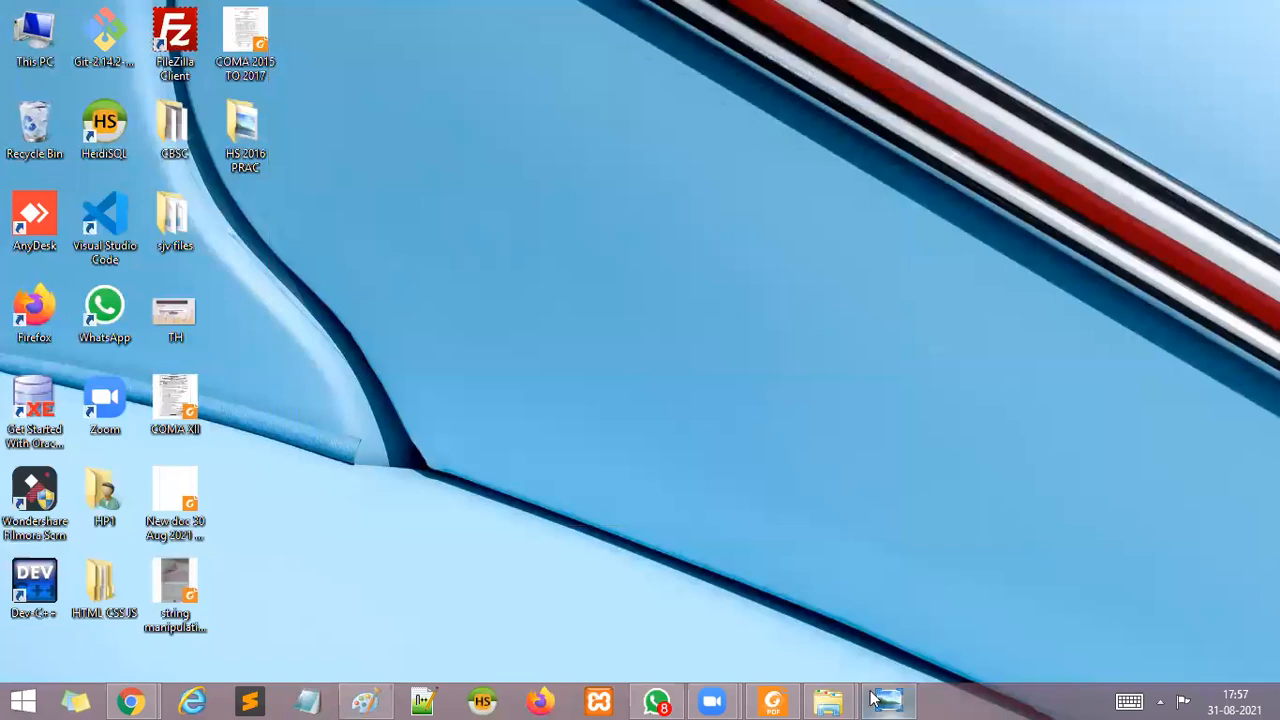
{"action": "left_click", "coordinate": [772, 700]}
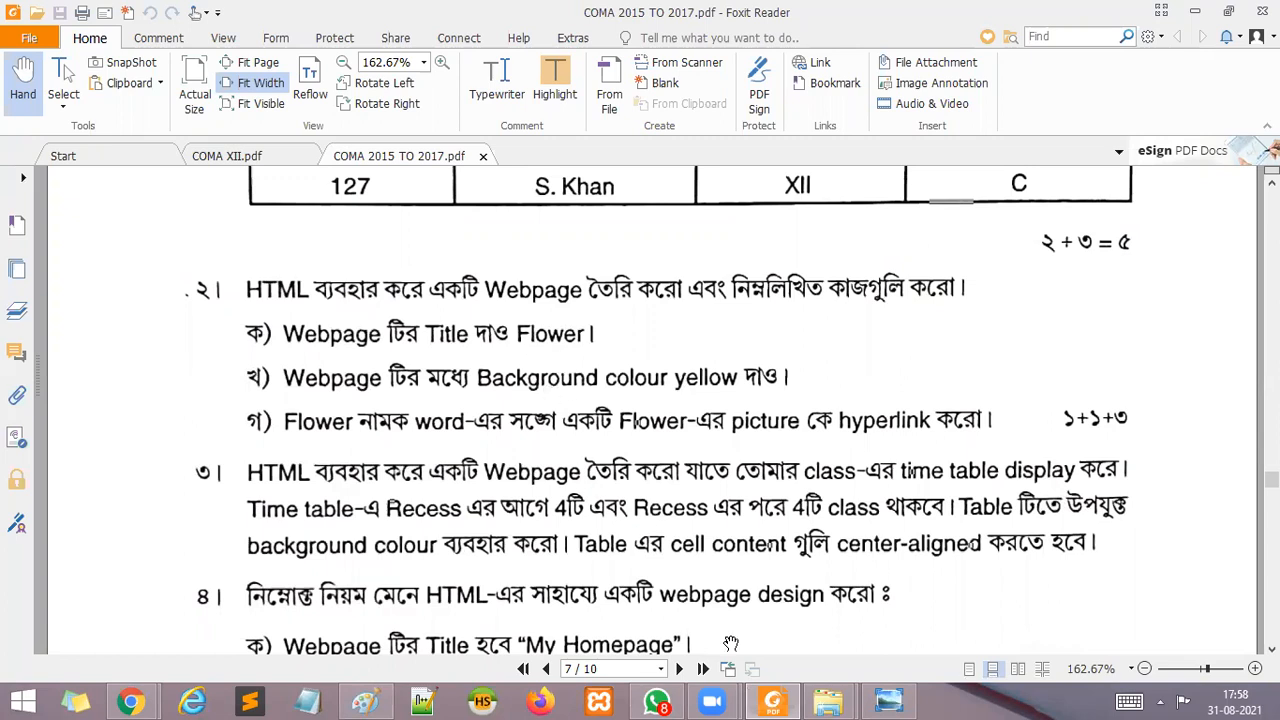
Open a blank Notepad document, maximize it and begin the page with the <html> and <head> tags on separate lines.
{"action": "left_click", "coordinate": [307, 700]}
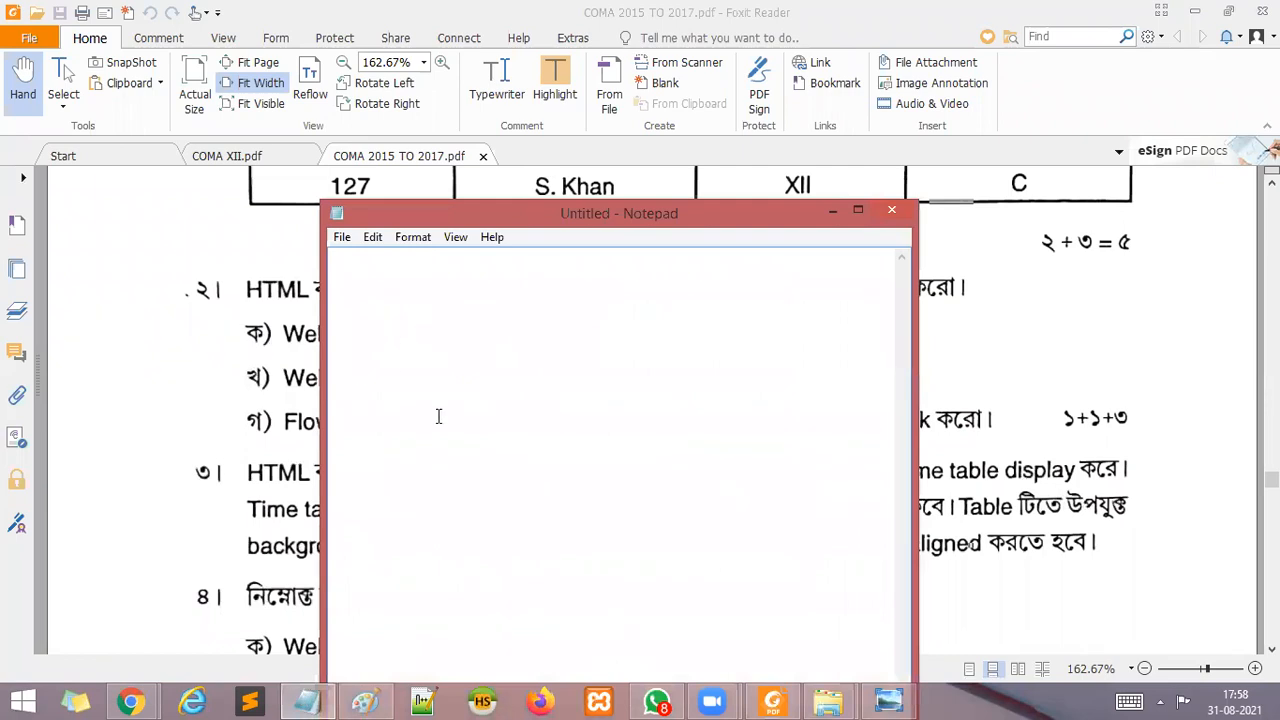
{"action": "left_click", "coordinate": [859, 211]}
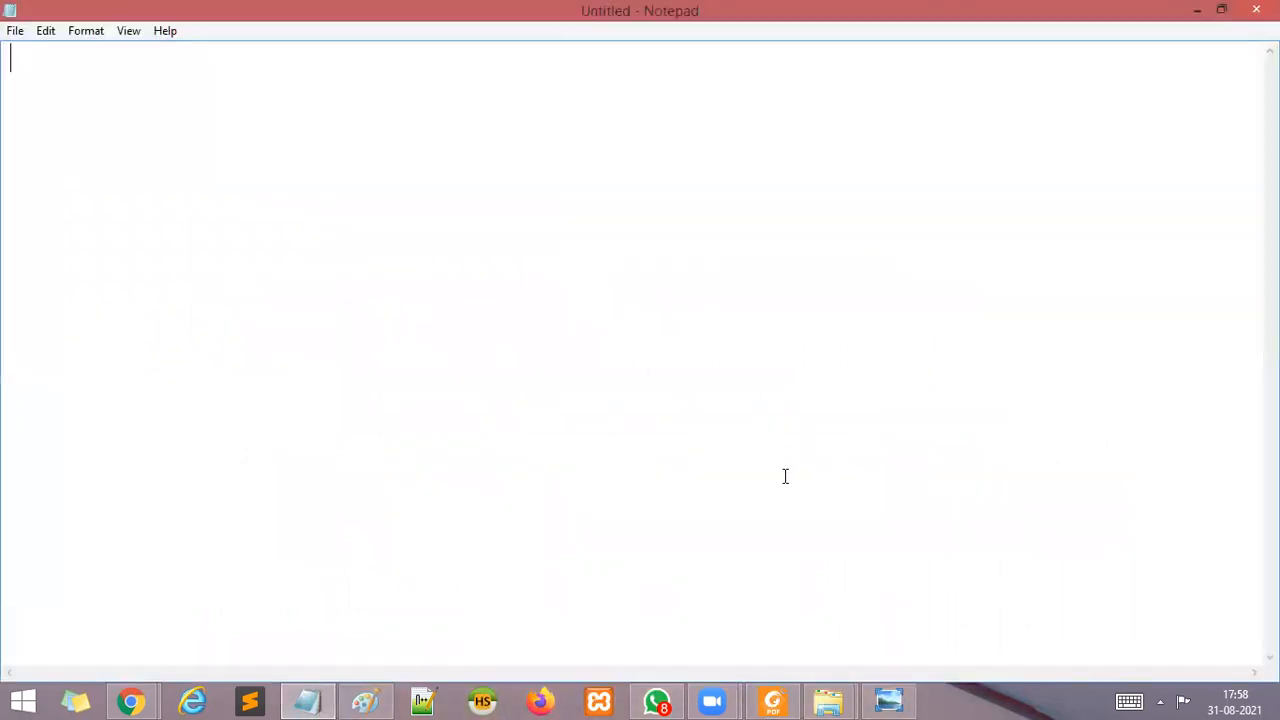
{"action": "type", "text": "<html>"}
{"action": "key", "text": "Return"}
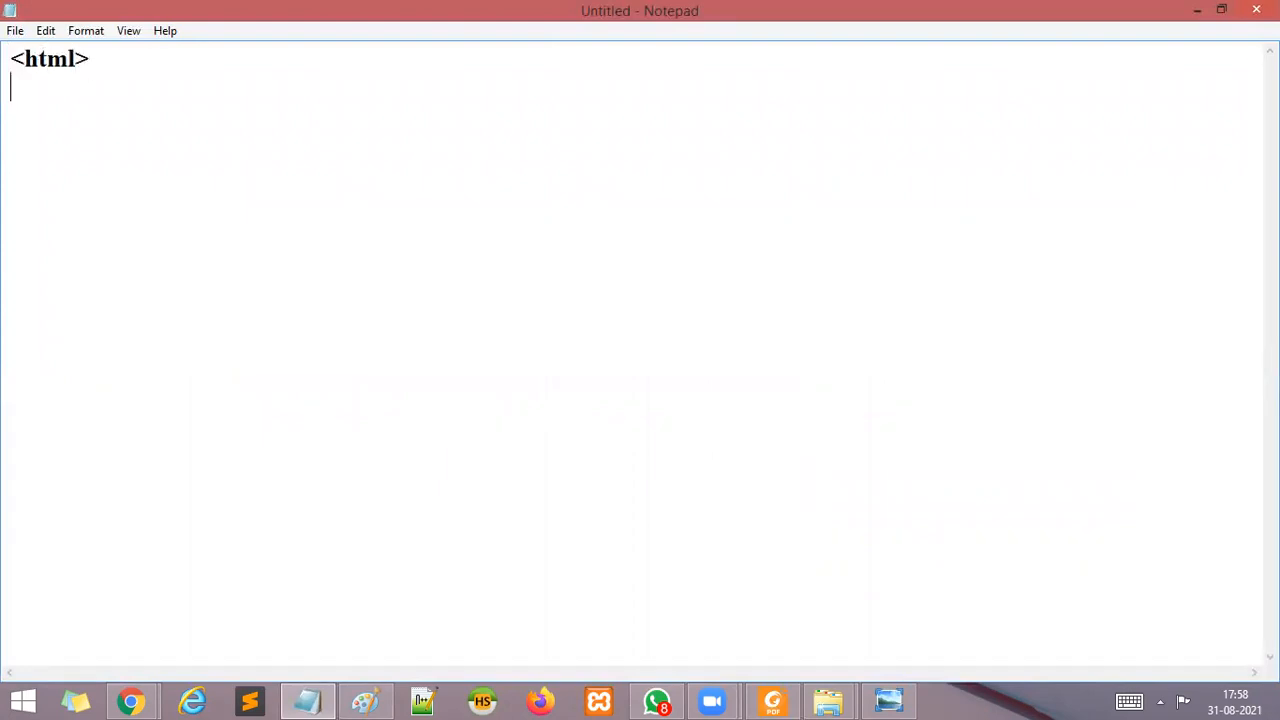
{"action": "type", "text": "<head>"}
{"action": "key", "text": "Return"}
Add a title element with the text Flower inside the head and close the head section on its own line.
{"action": "type", "text": "<"}
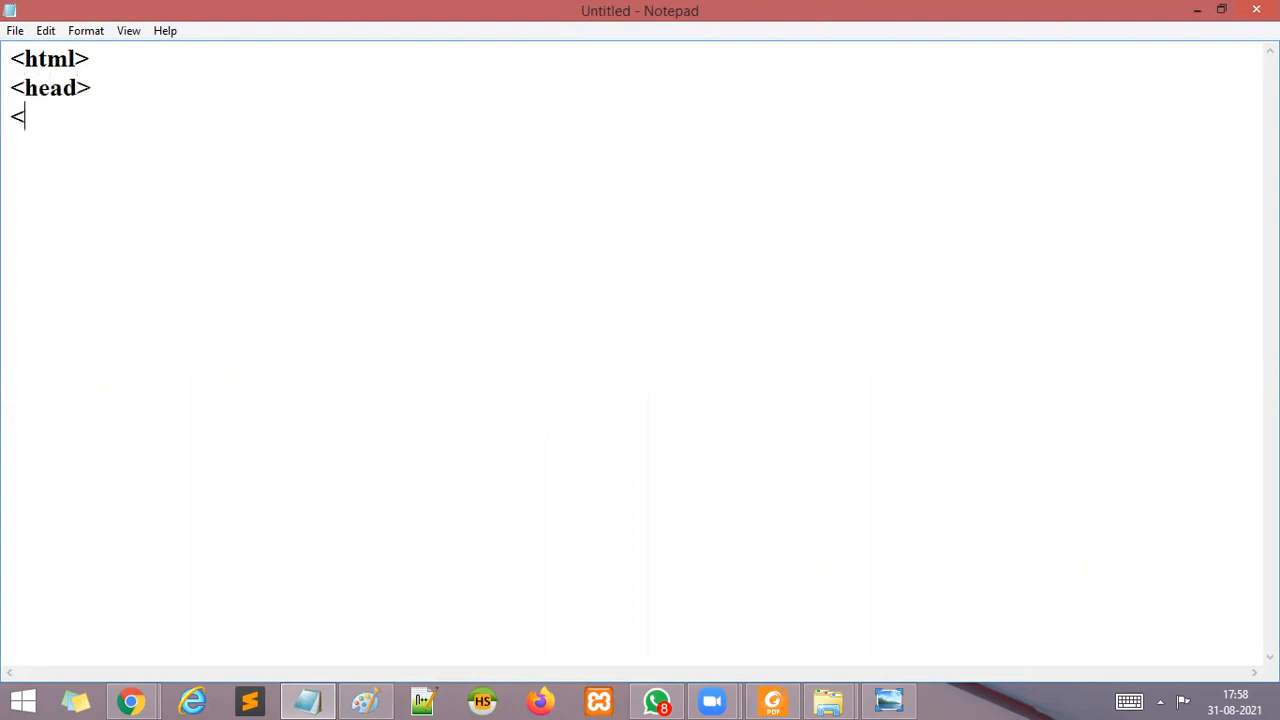
{"action": "type", "text": "title> Flowe"}
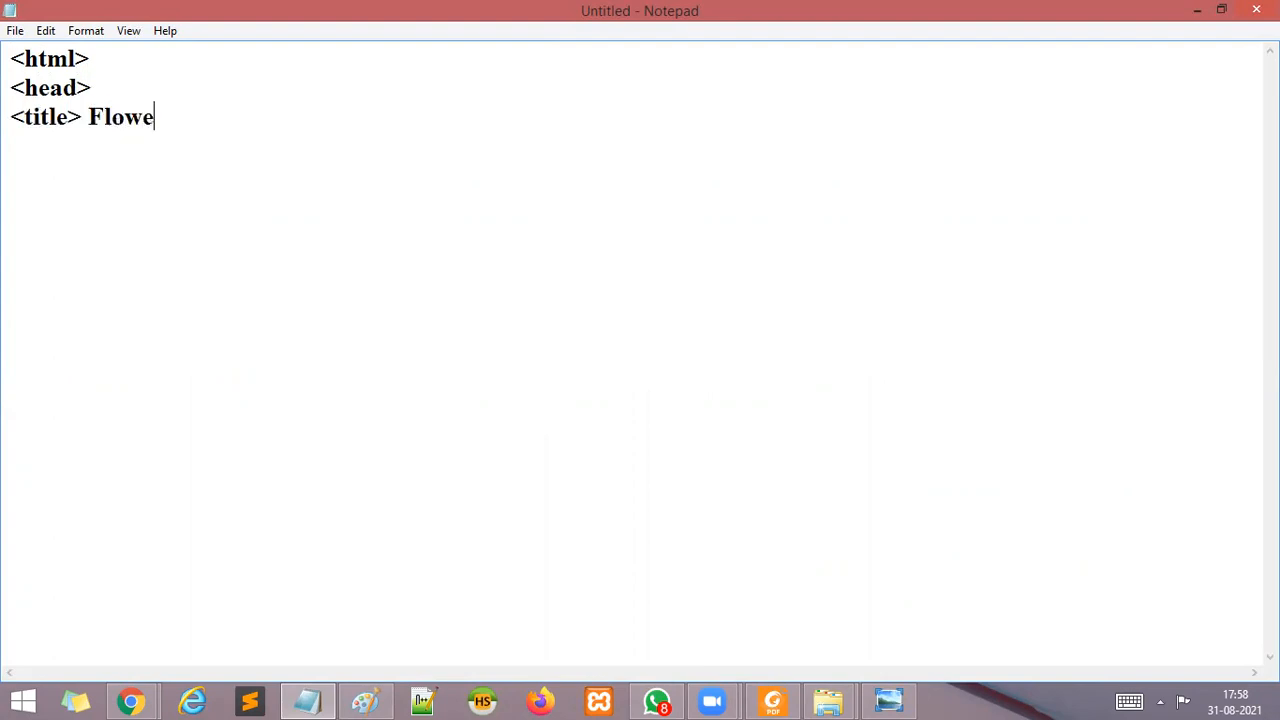
{"action": "type", "text": "r </tit"}
{"action": "type", "text": "le>"}
{"action": "key", "text": "Return"}
{"action": "type", "text": "</"}
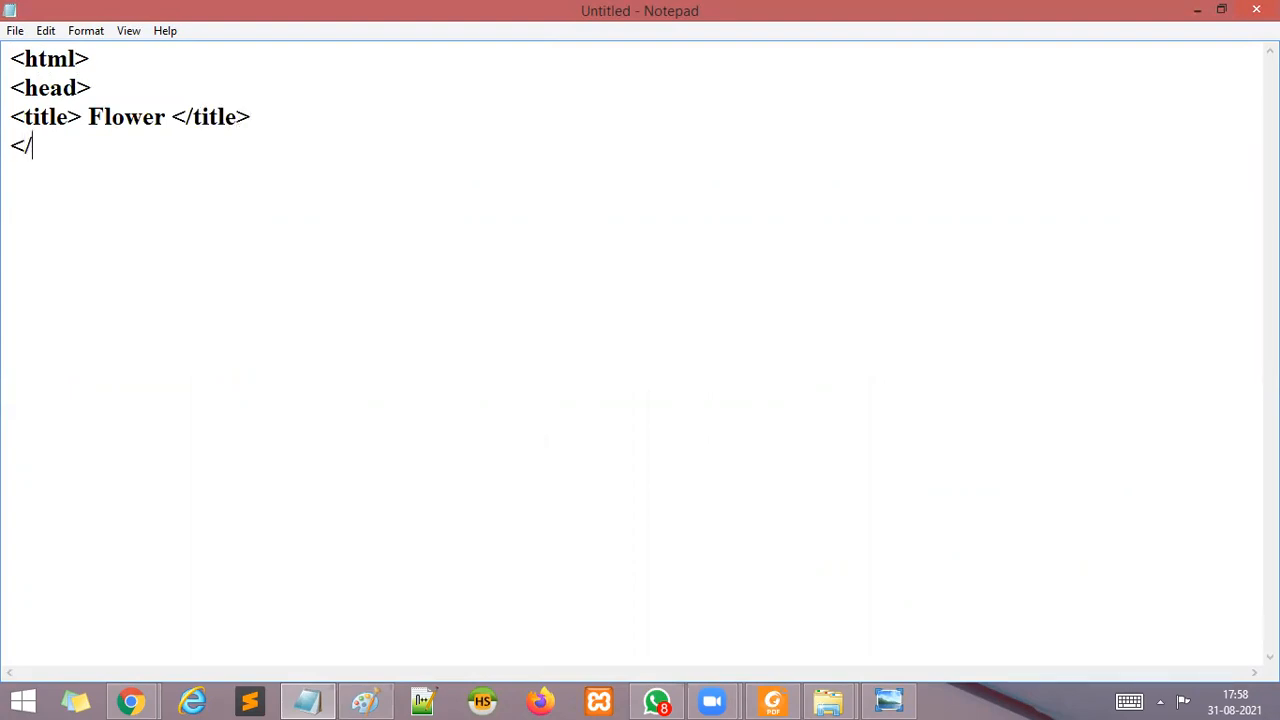
{"action": "type", "text": "head>"}
{"action": "key", "text": "Return"}
Switch to Foxit Reader and check the remaining requirements of question 2 in the exam PDF.
{"action": "left_click", "coordinate": [765, 698]}
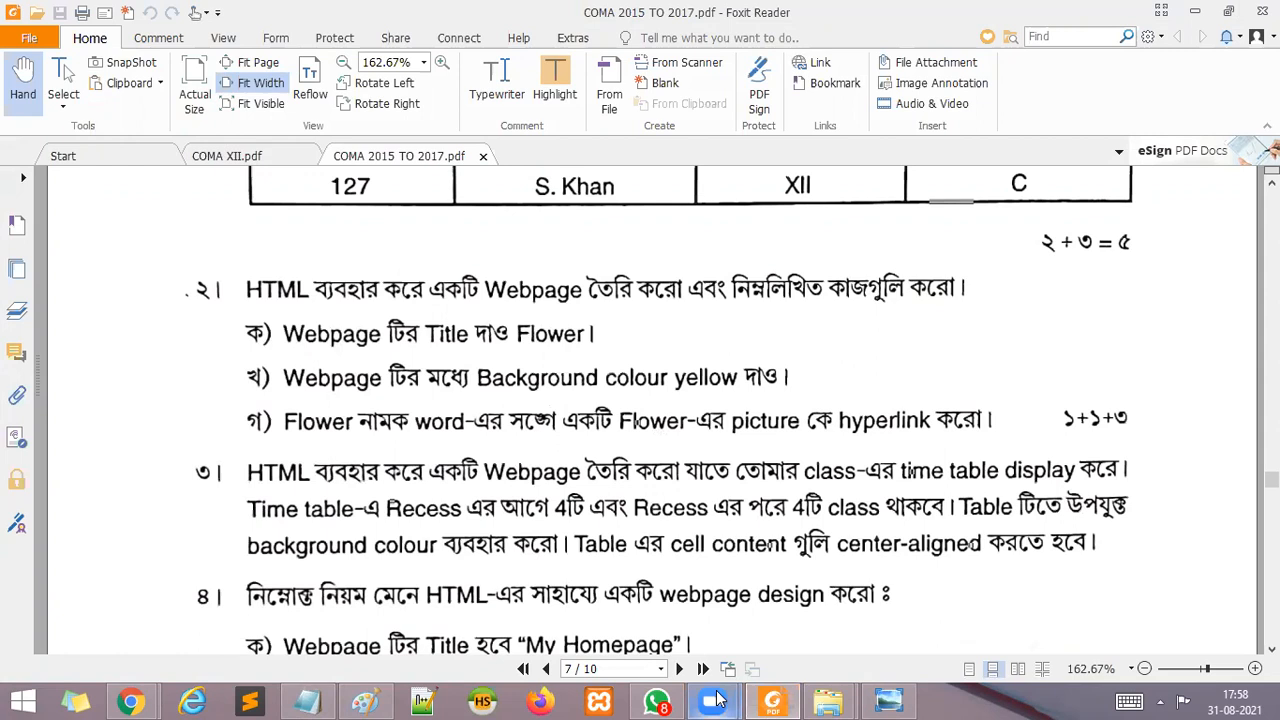
{"action": "mouse_move", "coordinate": [762, 700]}
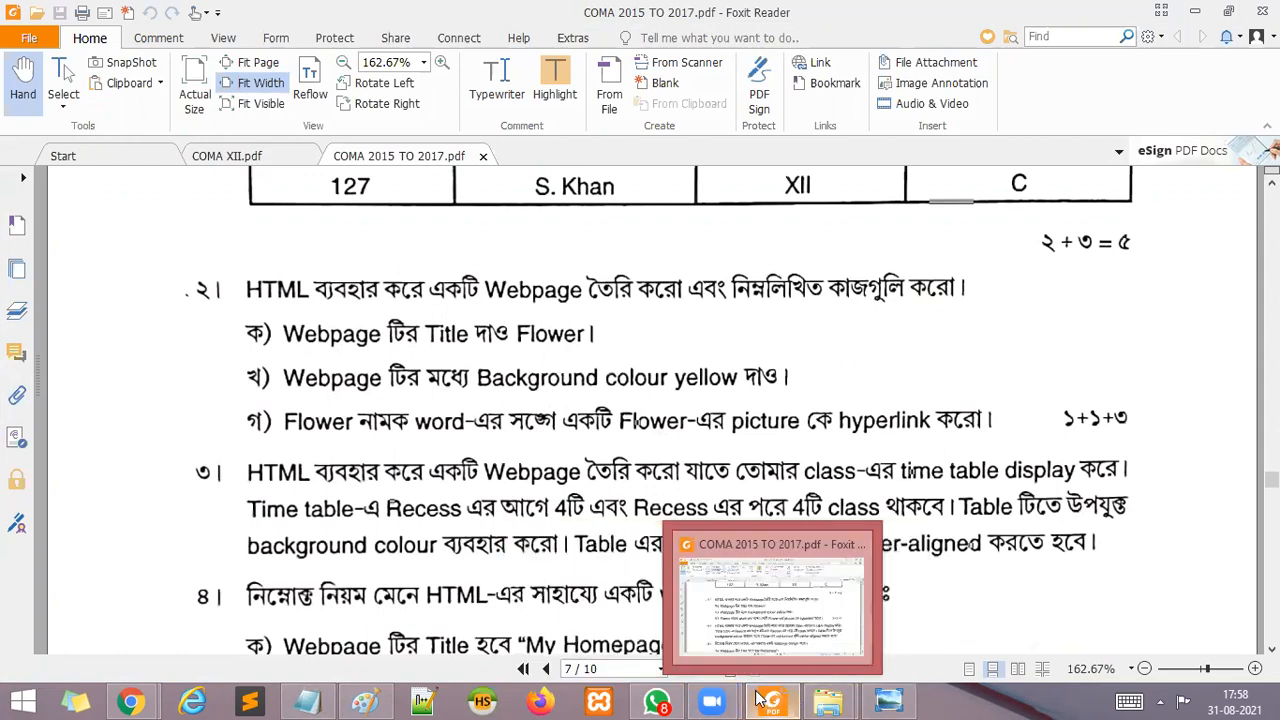